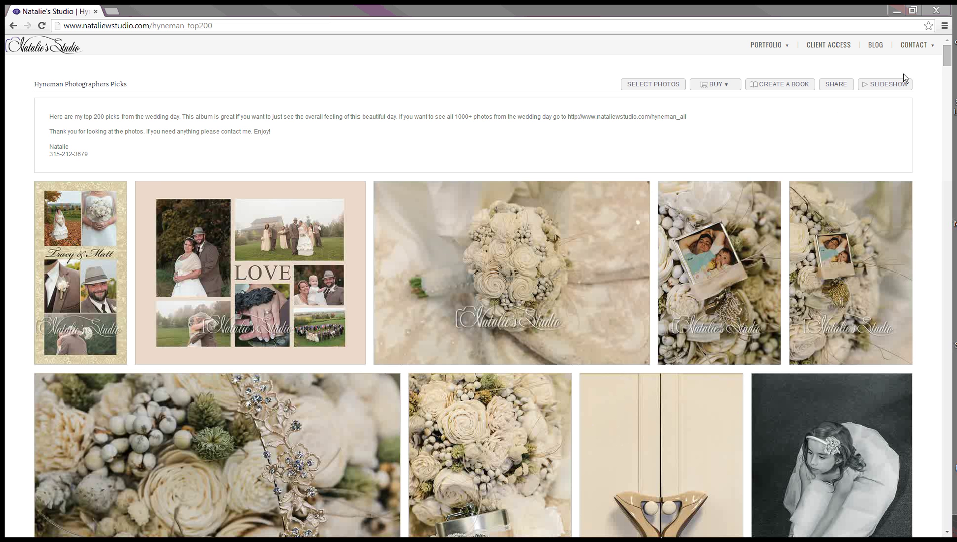
Enlarge the tiara-and-flowers photo, view the following photos up to the mirror portrait, close the enlarged view, and look over the gallery
{"action": "mouse_move", "coordinate": [947, 61]}
{"action": "left_mouse_down"}
{"action": "mouse_move", "coordinate": [947, 87]}
{"action": "mouse_move", "coordinate": [946, 64]}
{"action": "left_mouse_up"}
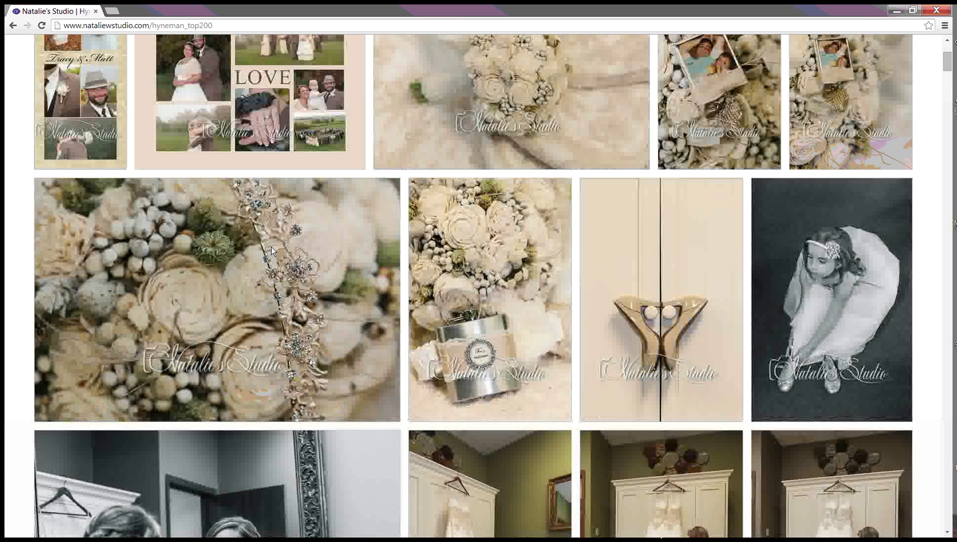
{"action": "left_click", "coordinate": [272, 247]}
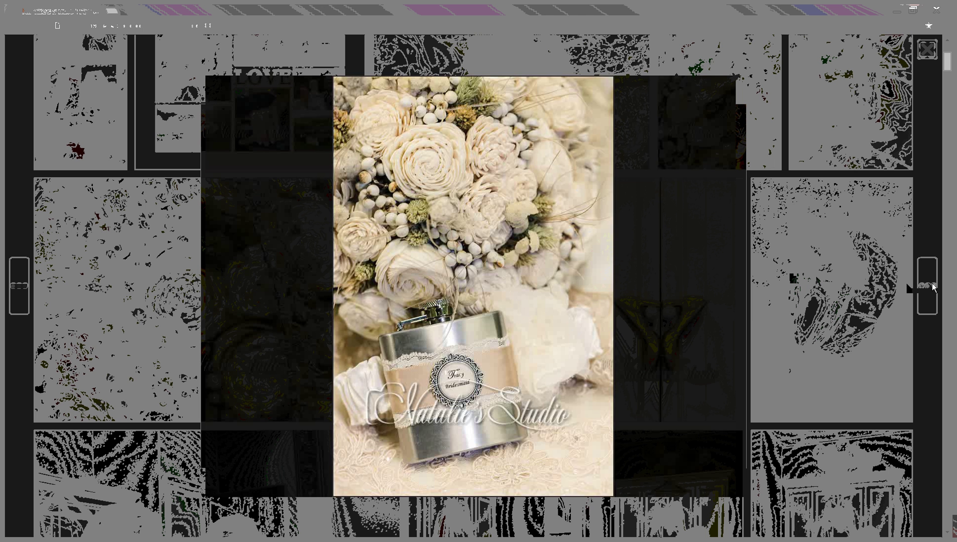
{"action": "left_click", "coordinate": [932, 286]}
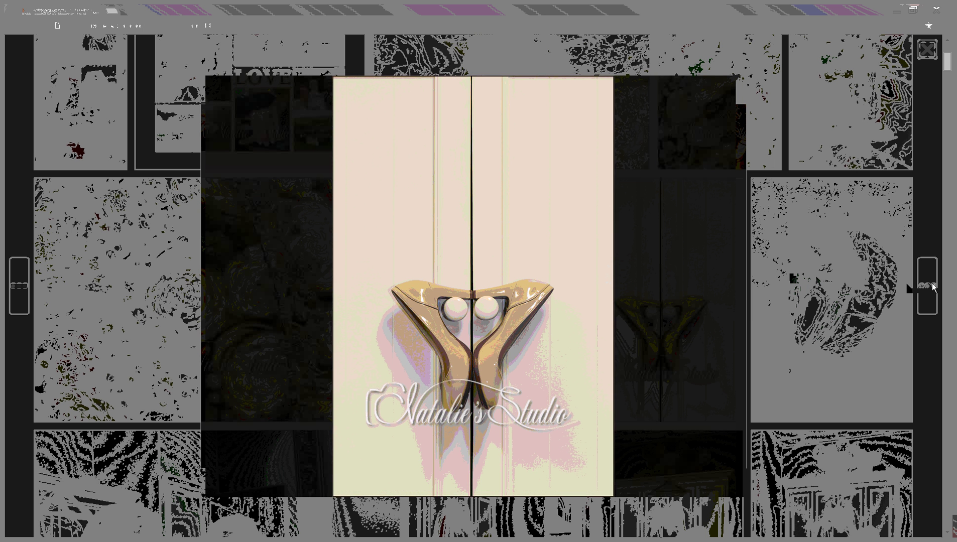
{"action": "left_click", "coordinate": [932, 286]}
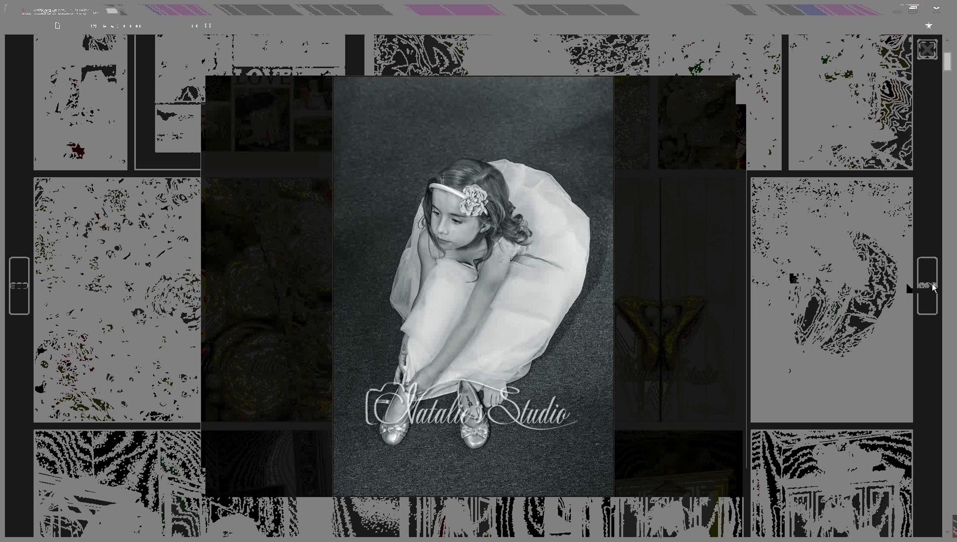
{"action": "left_click", "coordinate": [933, 286]}
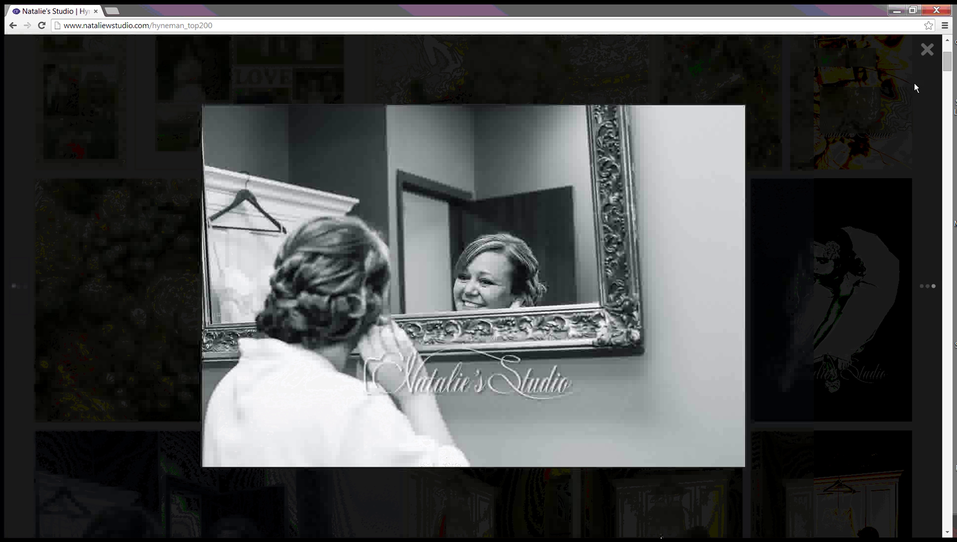
{"action": "left_click", "coordinate": [927, 49]}
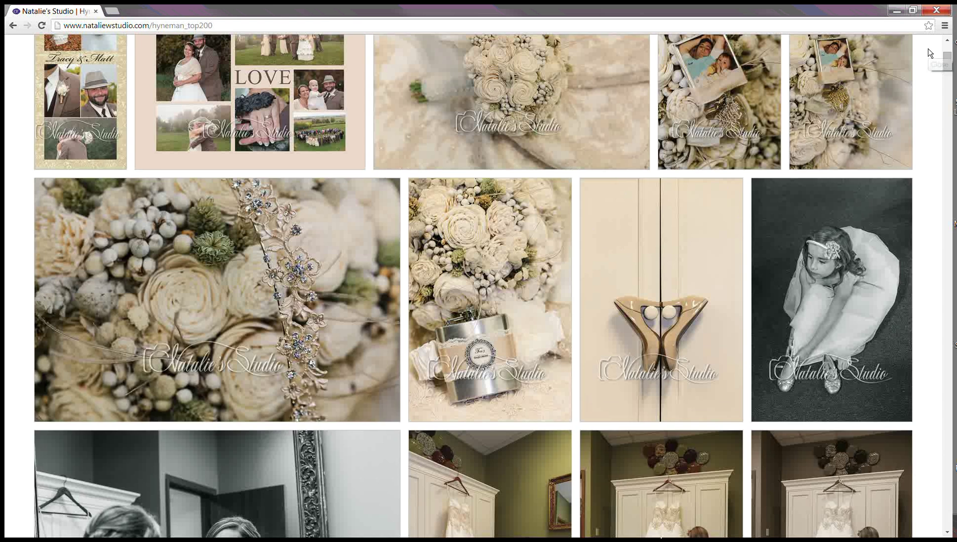
{"action": "scroll", "coordinate": [903, 201], "scroll_direction": "up", "scroll_amount": 4}
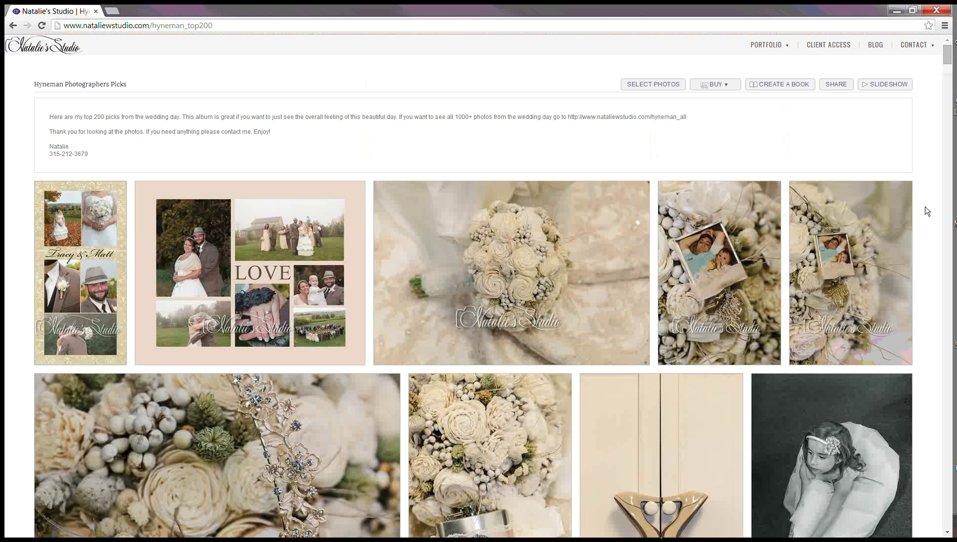
{"action": "scroll", "coordinate": [619, 231], "scroll_direction": "down", "scroll_amount": 2}
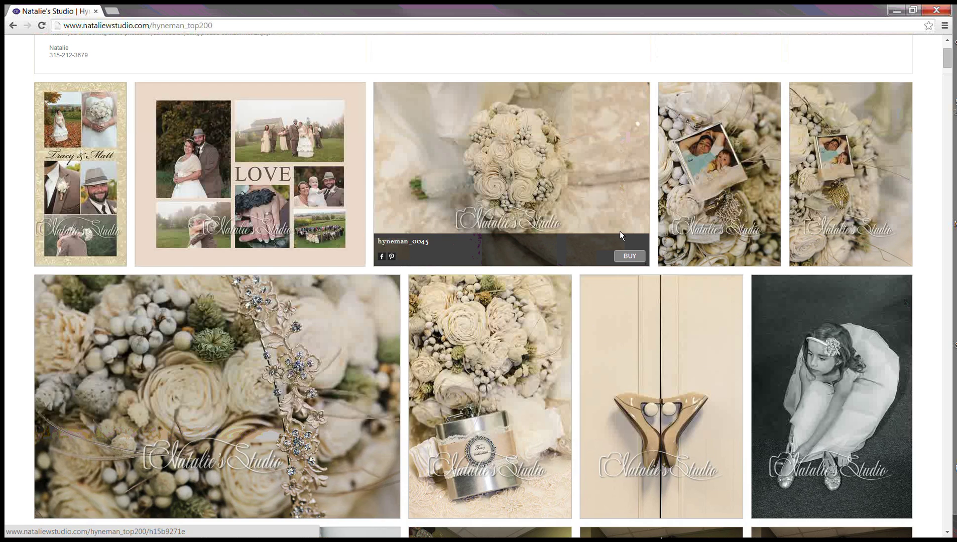
{"action": "scroll", "coordinate": [619, 231], "scroll_direction": "up", "scroll_amount": 2}
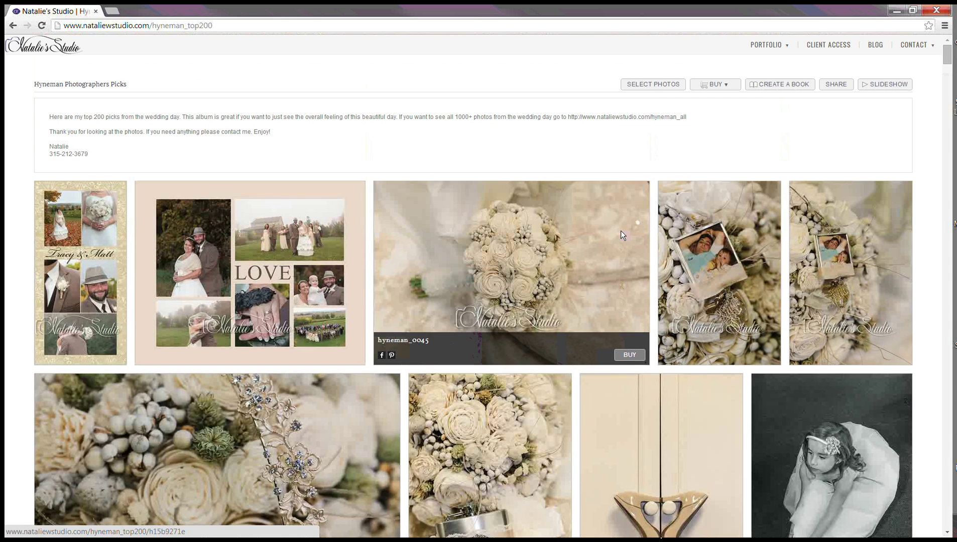
Start selecting photos and mark hyneman_0045, the tiara close-up, the mirror portrait, and the colour photo of two girls facing the hanging dress
{"action": "left_click", "coordinate": [655, 84]}
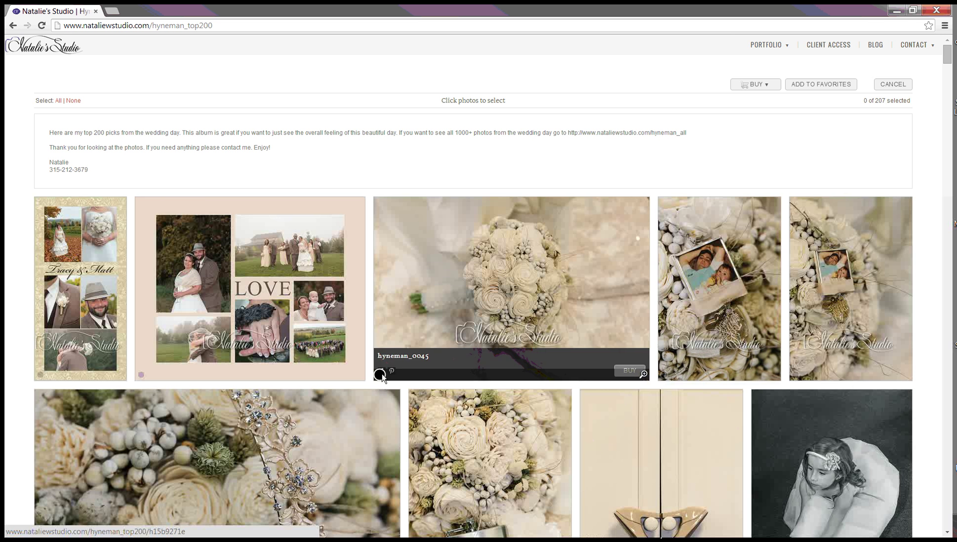
{"action": "scroll", "coordinate": [380, 374], "scroll_direction": "down", "scroll_amount": 3}
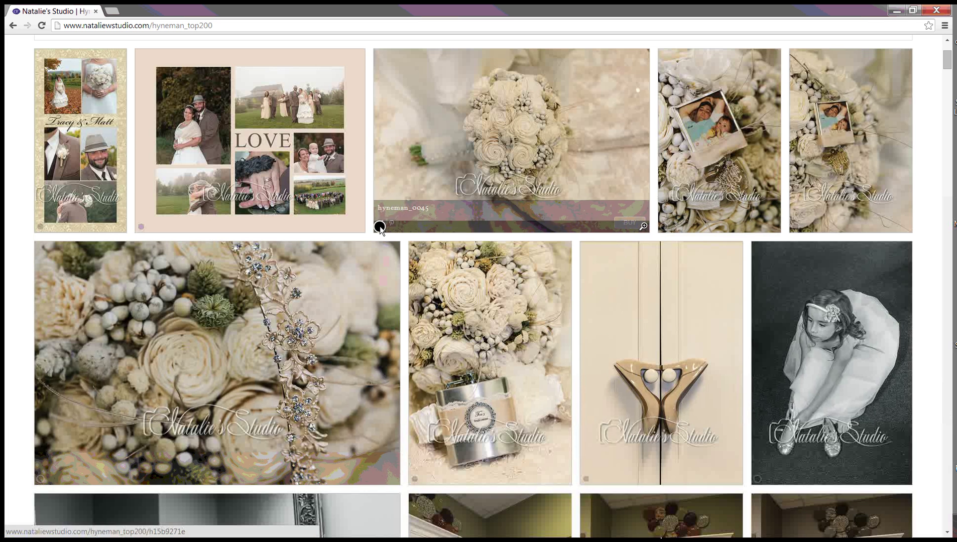
{"action": "left_click", "coordinate": [379, 226]}
{"action": "scroll", "coordinate": [151, 419], "scroll_direction": "down", "scroll_amount": 2}
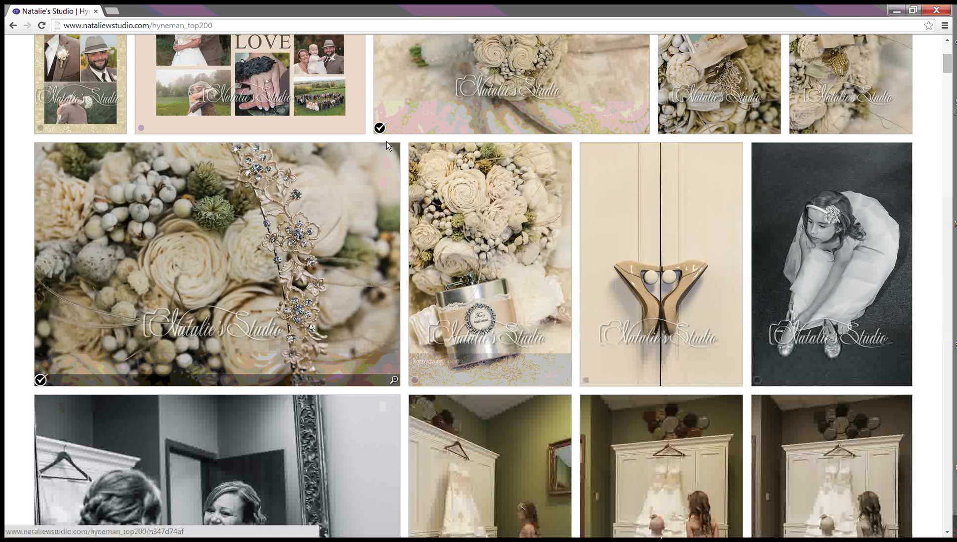
{"action": "scroll", "coordinate": [377, 439], "scroll_direction": "down", "scroll_amount": 2}
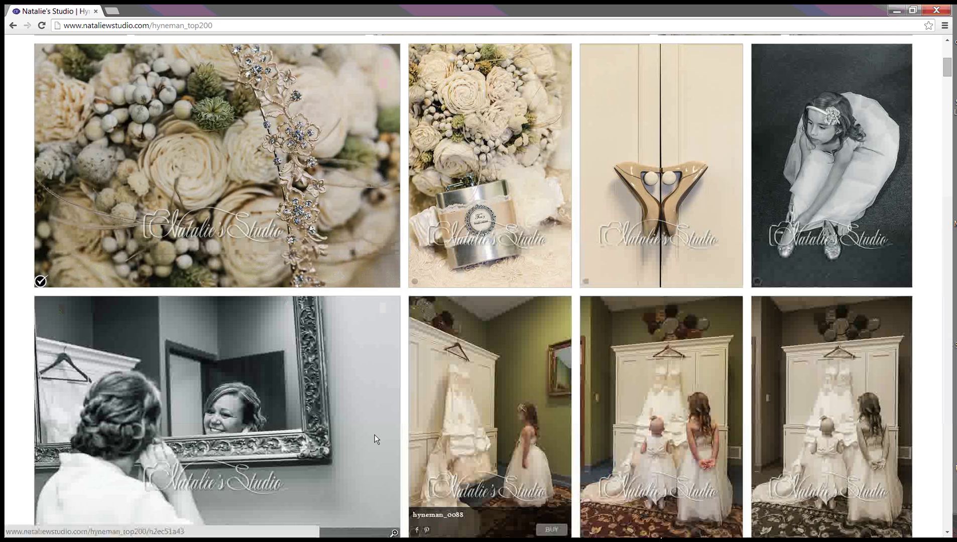
{"action": "scroll", "coordinate": [376, 440], "scroll_direction": "down", "scroll_amount": 3}
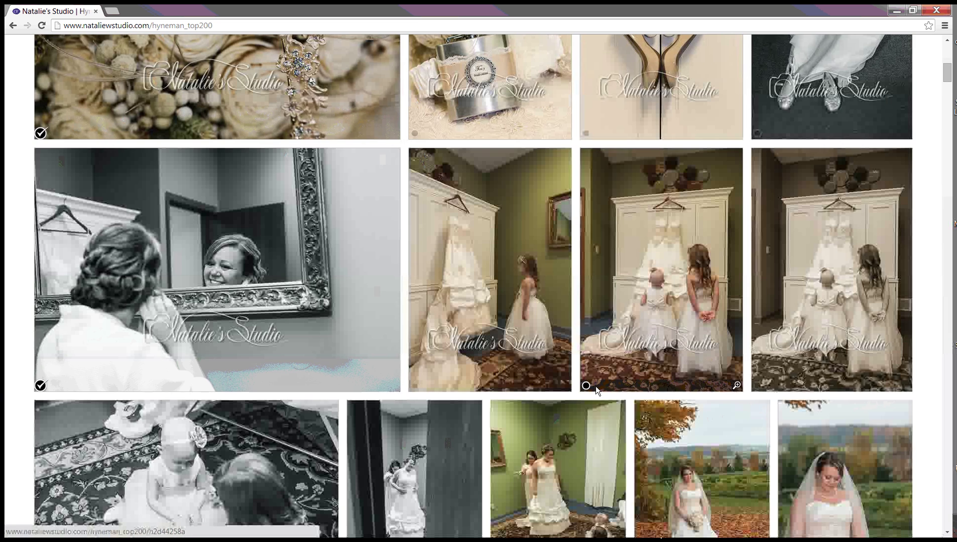
Deselect bouquet photo hyneman_0045, add the remaining selected photos to the favorites, and dismiss the notice
{"action": "scroll", "coordinate": [631, 415], "scroll_direction": "up", "scroll_amount": 4}
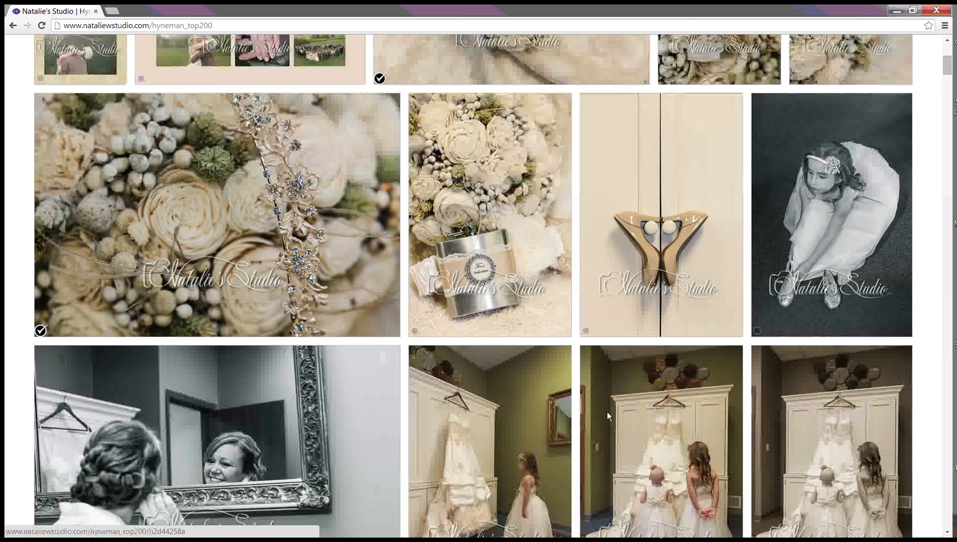
{"action": "scroll", "coordinate": [607, 411], "scroll_direction": "up", "scroll_amount": 3}
{"action": "left_click", "coordinate": [381, 226]}
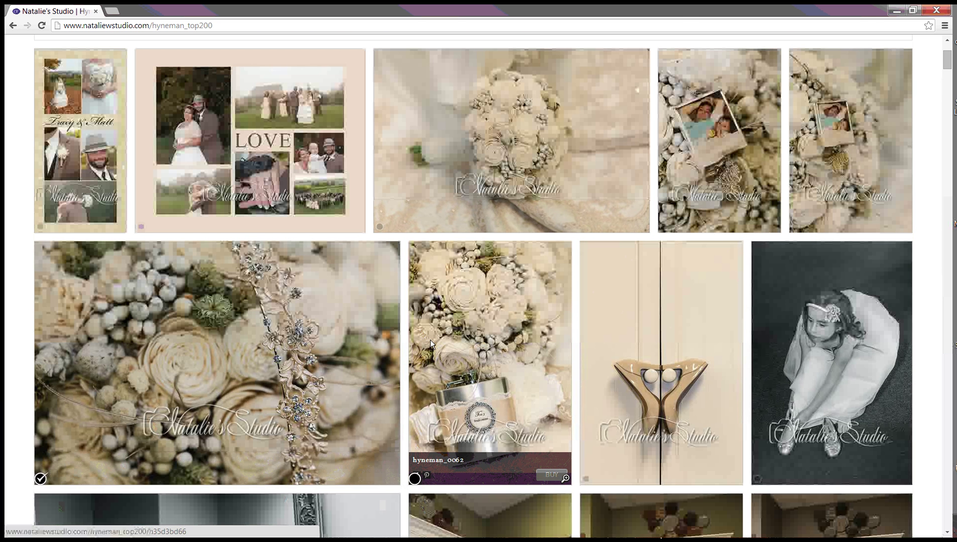
{"action": "scroll", "coordinate": [431, 341], "scroll_direction": "up", "scroll_amount": 3}
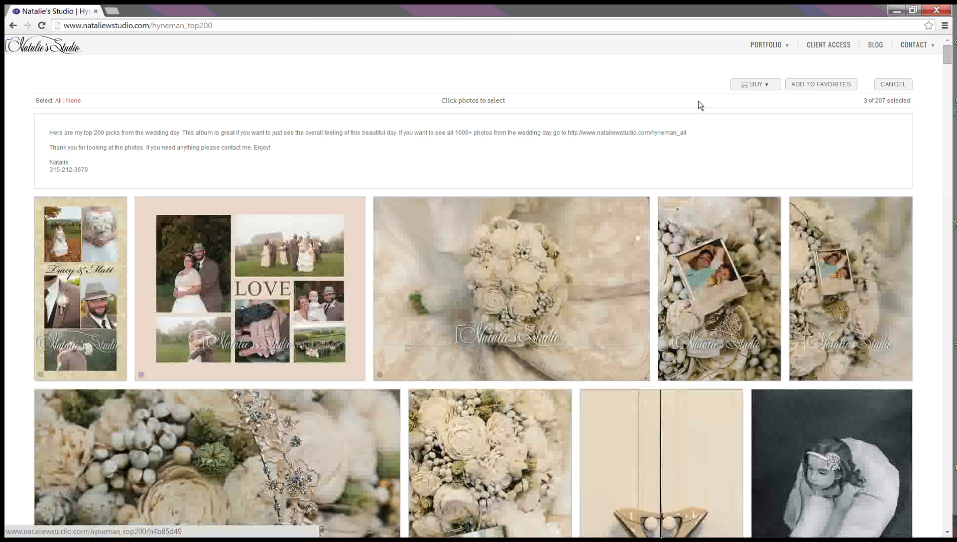
{"action": "left_click", "coordinate": [815, 85]}
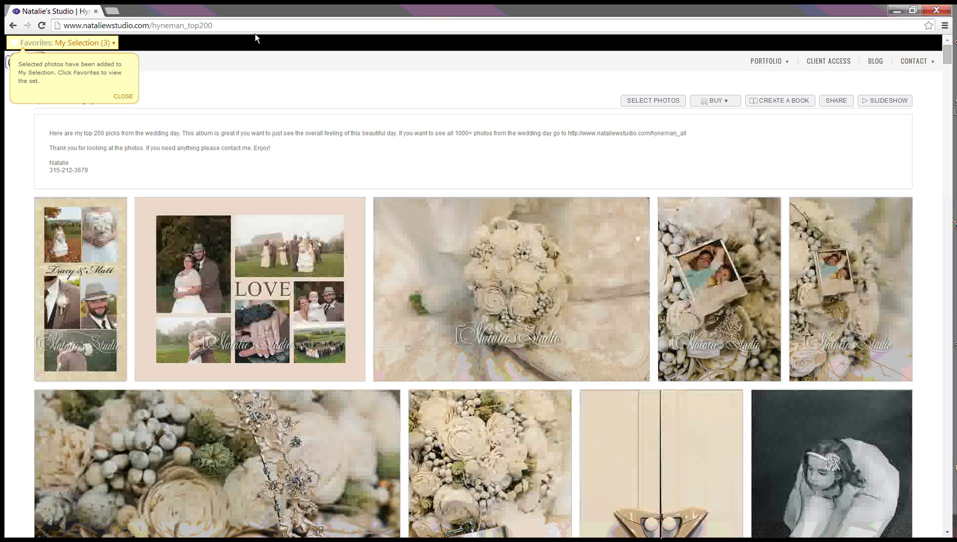
{"action": "left_click", "coordinate": [121, 96]}
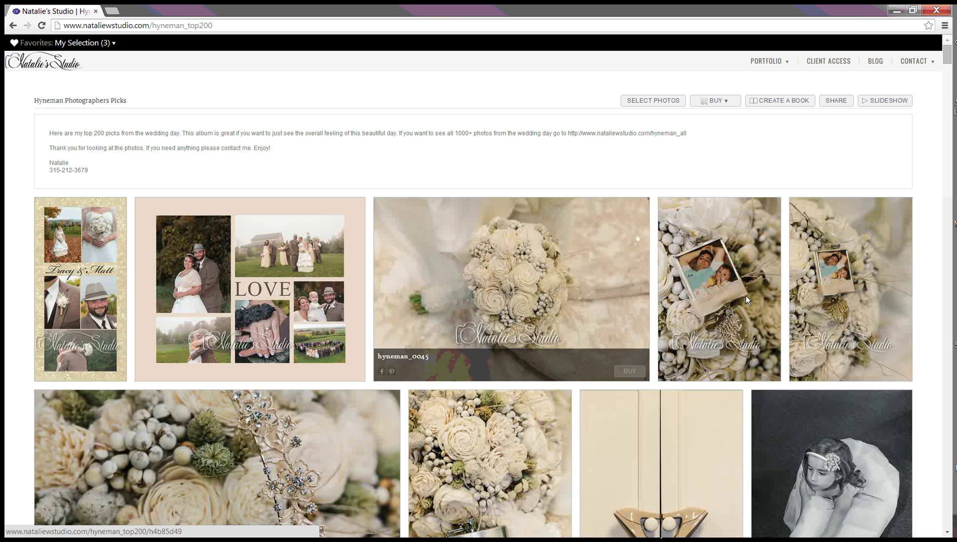
Enlarge bouquet photo hyneman_0045, browse onward, and add hyneman_0048 with the picture charm and flask photo hyneman_0062 to the favorites
{"action": "left_click", "coordinate": [554, 223]}
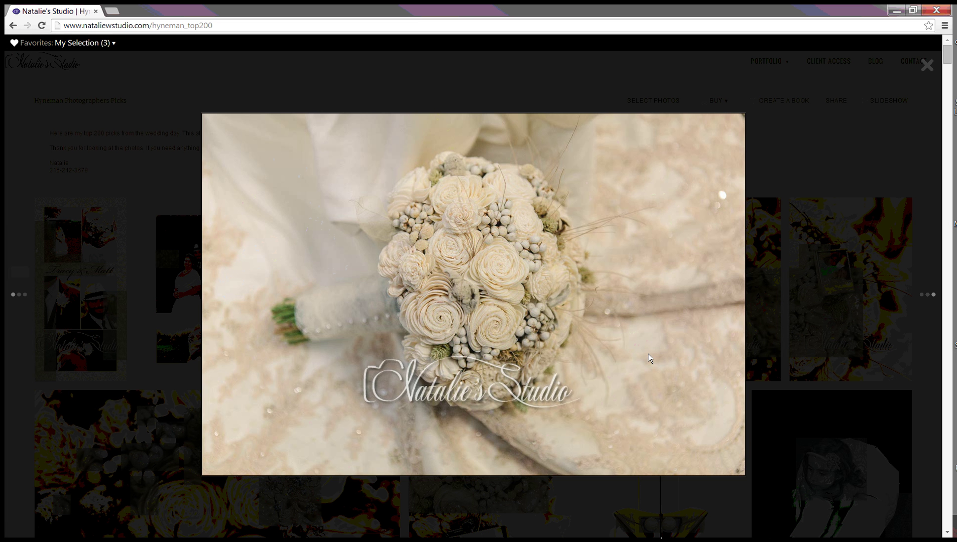
{"action": "key", "text": "Right"}
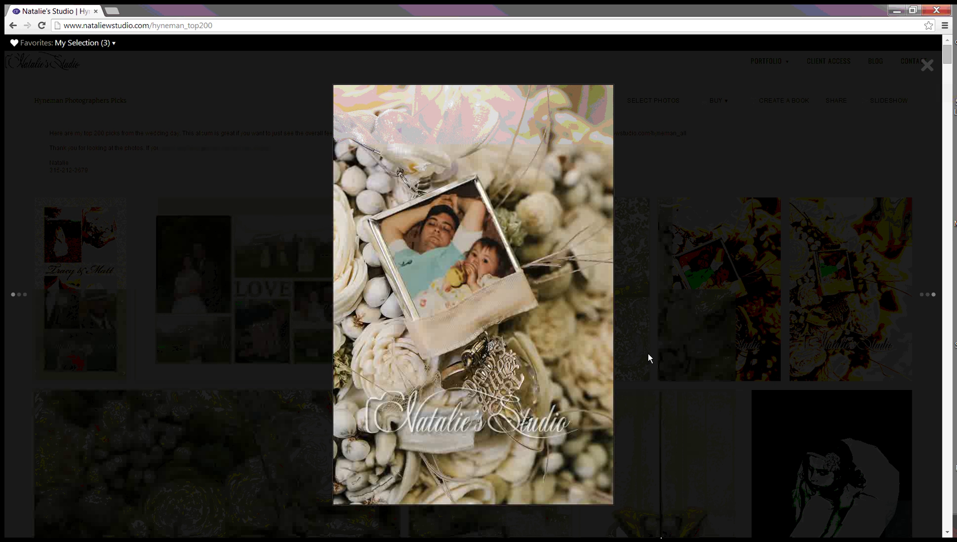
{"action": "key", "text": "f"}
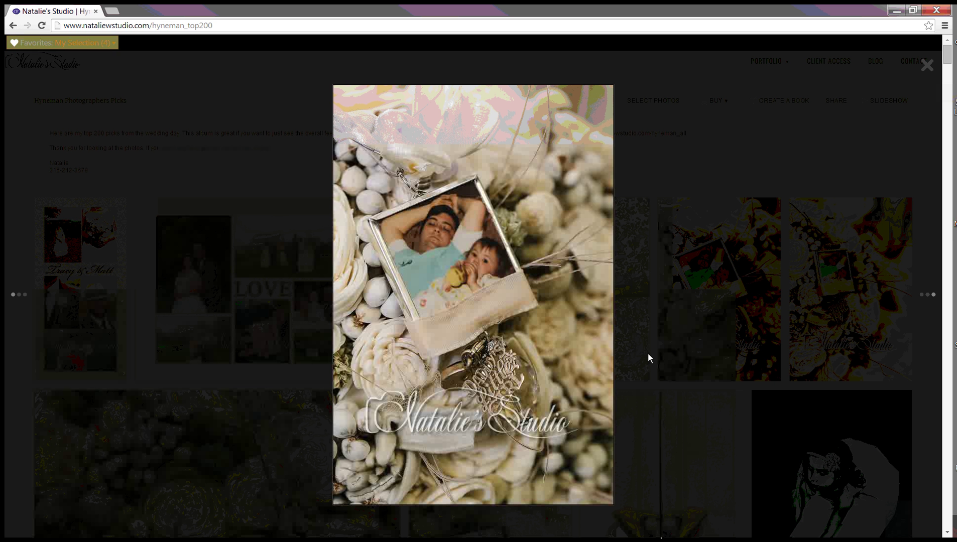
{"action": "key", "text": "Right"}
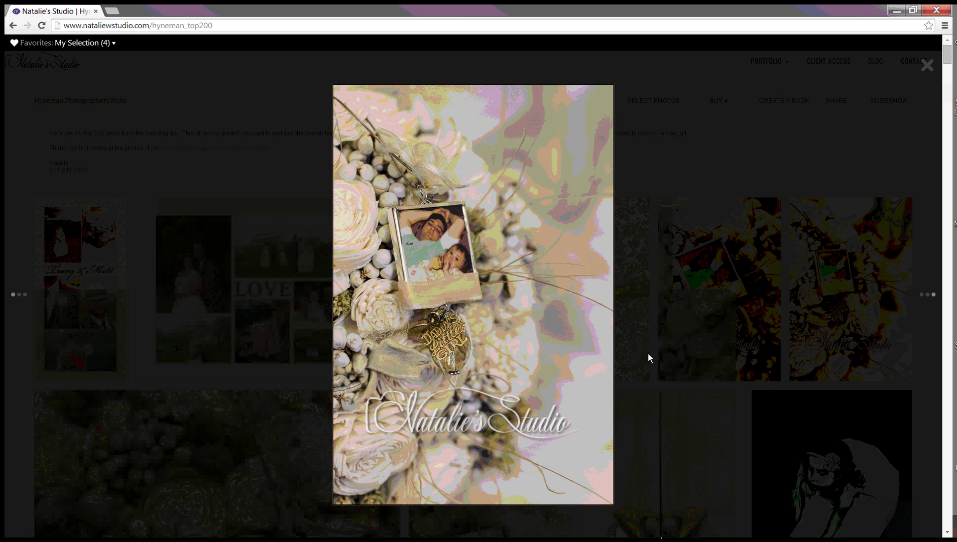
{"action": "key", "text": "Right"}
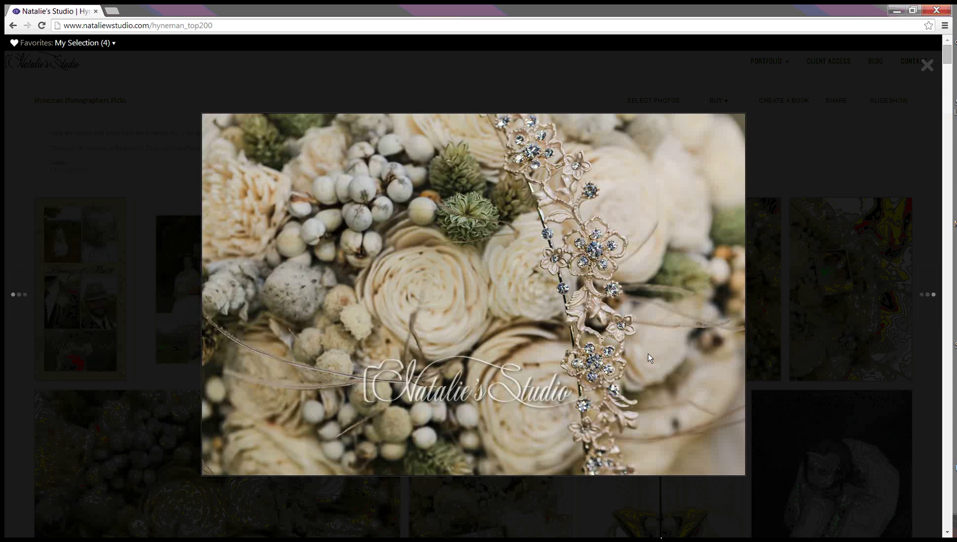
{"action": "key", "text": "Right"}
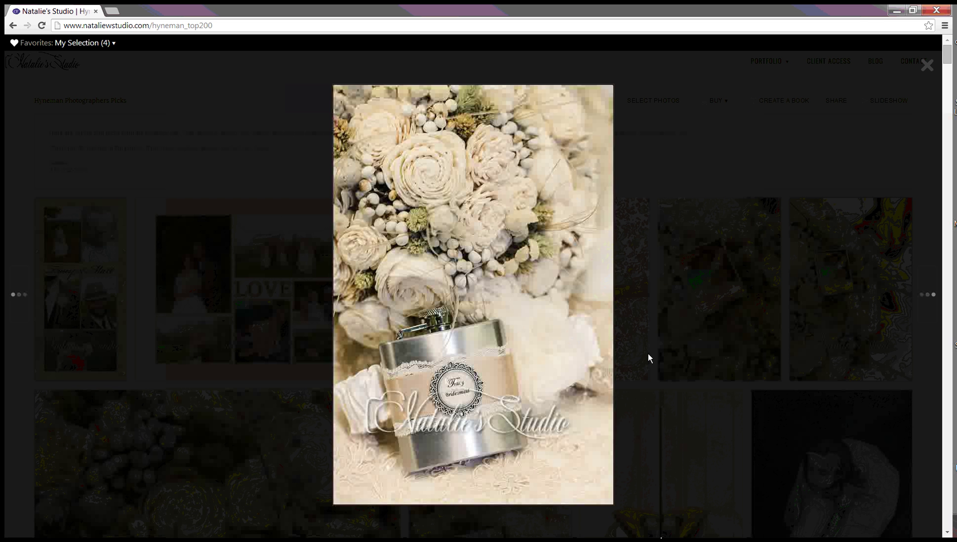
{"action": "key", "text": "f"}
{"action": "left_click", "coordinate": [98, 45]}
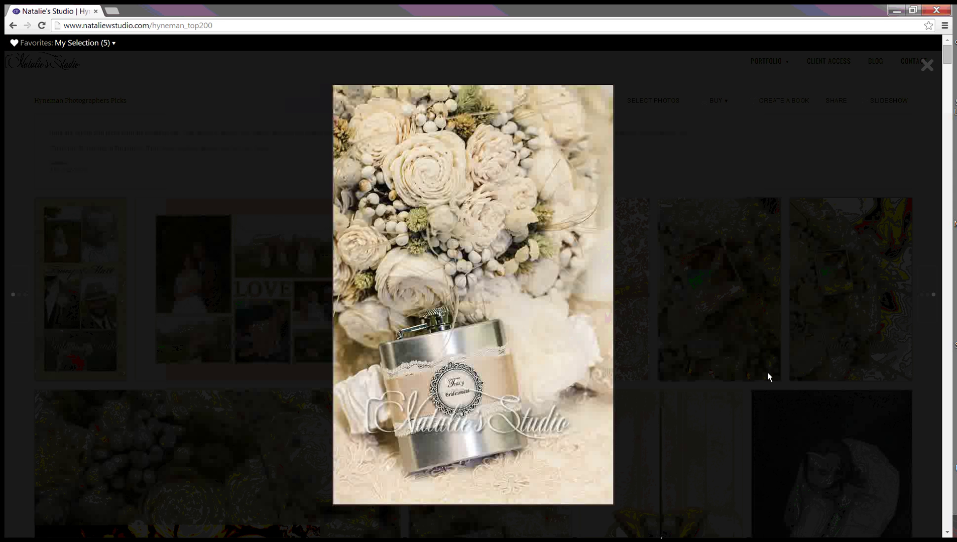
Advance to the photo of the shoes hanging on the door knobs, add it to the favorites, and close the enlarged view
{"action": "key", "text": "Right"}
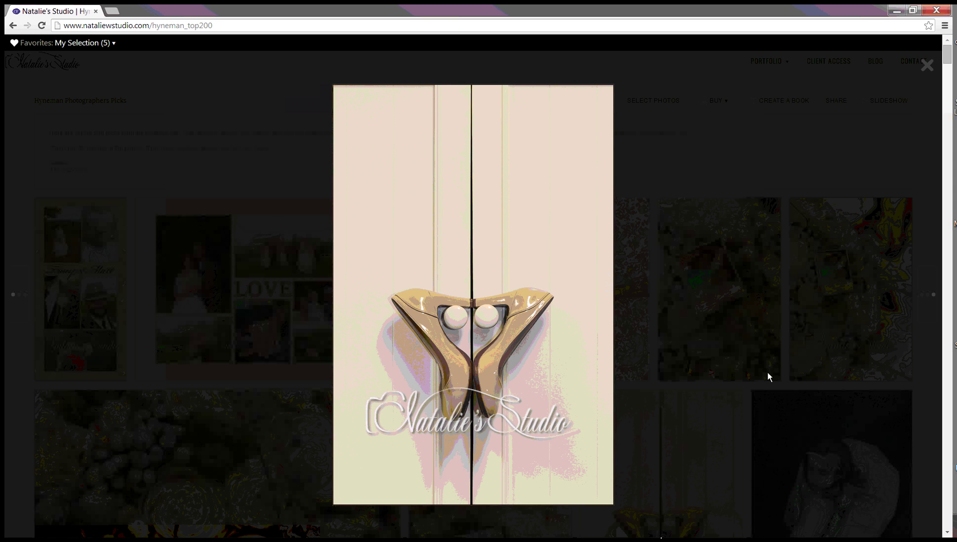
{"action": "key", "text": "f"}
{"action": "key", "text": "f"}
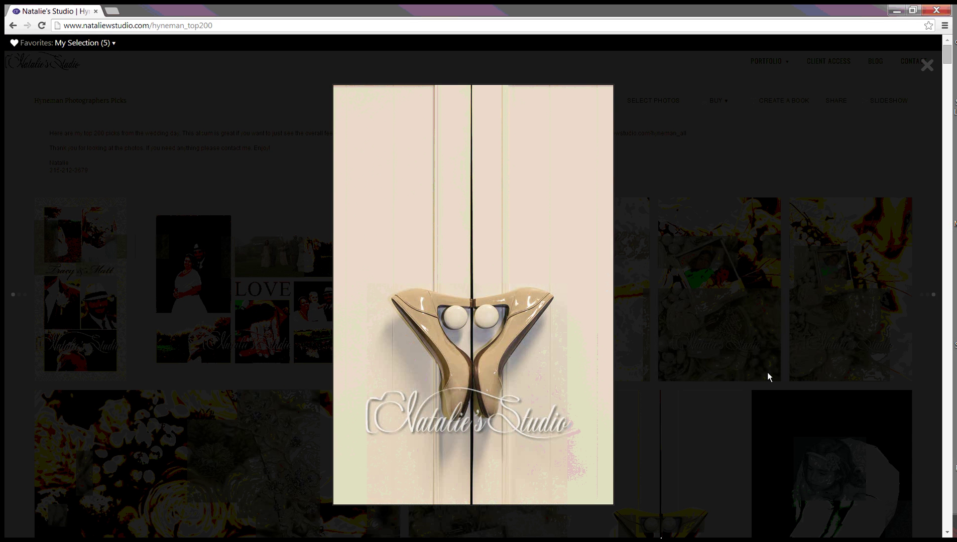
{"action": "key", "text": "f"}
{"action": "key", "text": "f"}
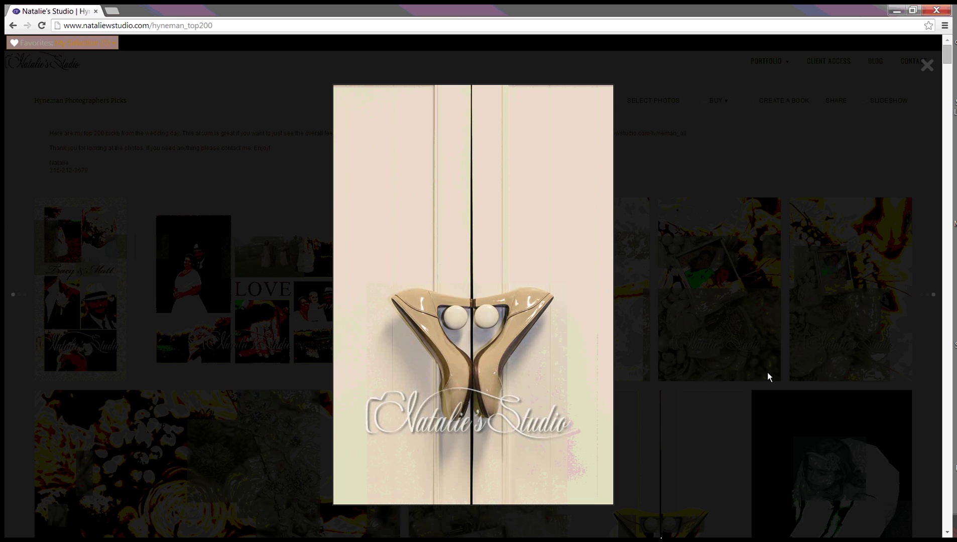
{"action": "key", "text": "f"}
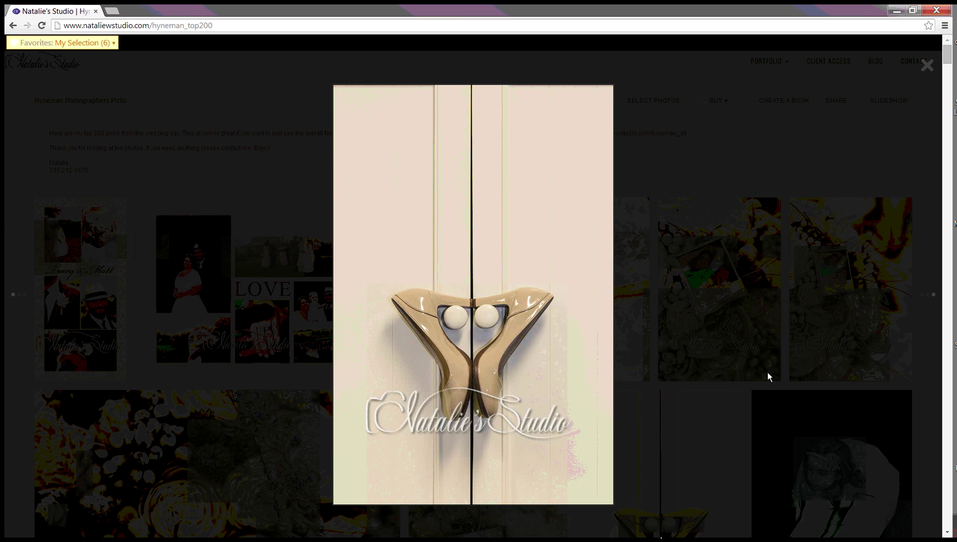
{"action": "left_click", "coordinate": [927, 68]}
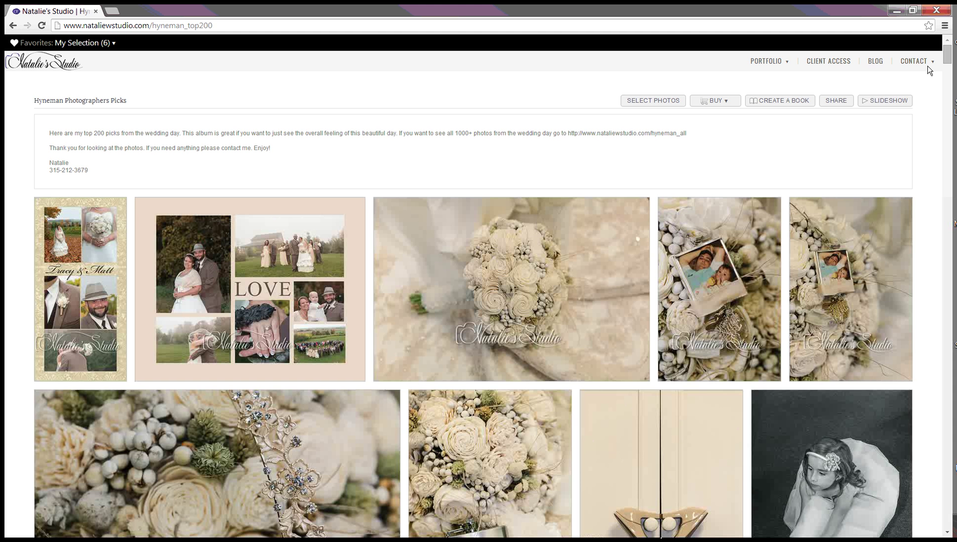
Open the My Selection favorites set and bring up the remove option on hyneman_0048
{"action": "scroll", "coordinate": [427, 259], "scroll_direction": "down", "scroll_amount": 3}
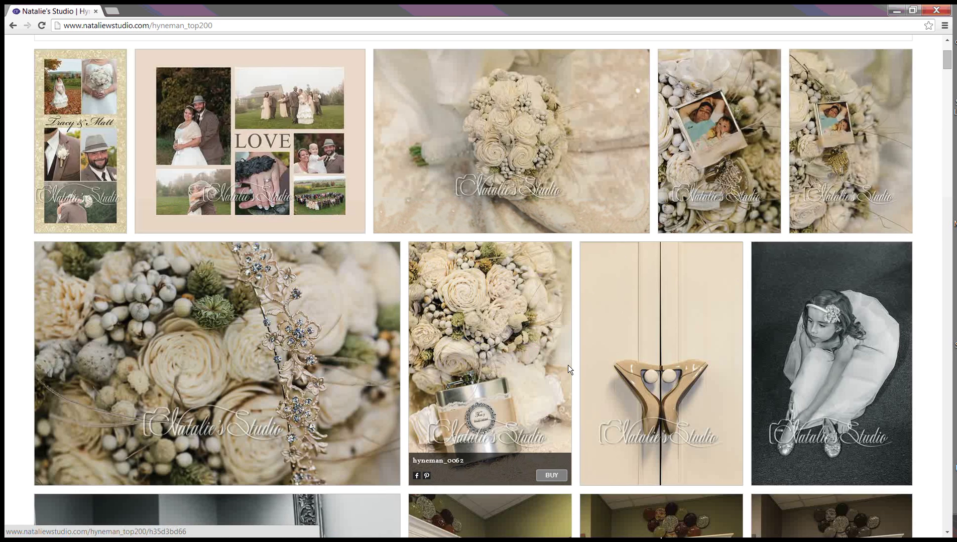
{"action": "scroll", "coordinate": [568, 365], "scroll_direction": "down", "scroll_amount": 2}
{"action": "scroll", "coordinate": [569, 365], "scroll_direction": "up", "scroll_amount": 1}
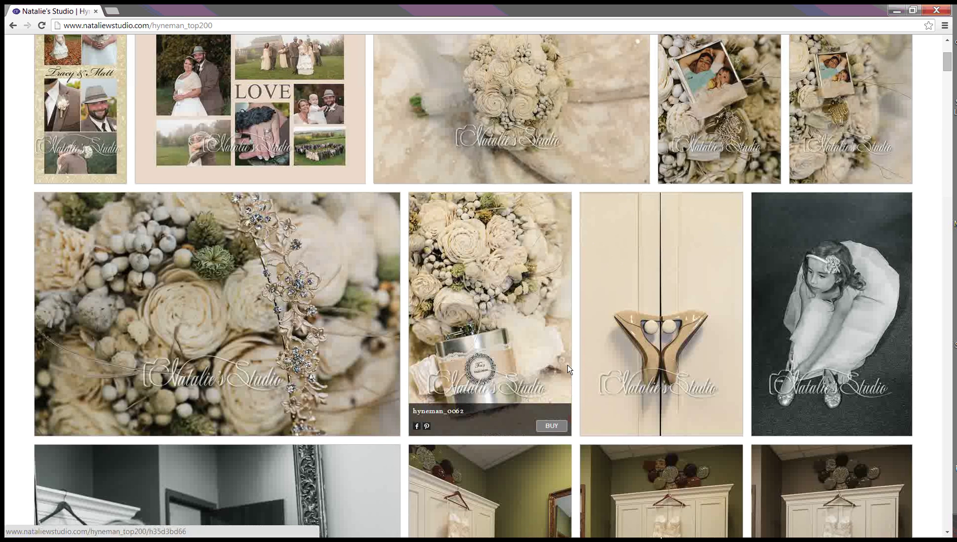
{"action": "left_click", "coordinate": [92, 43]}
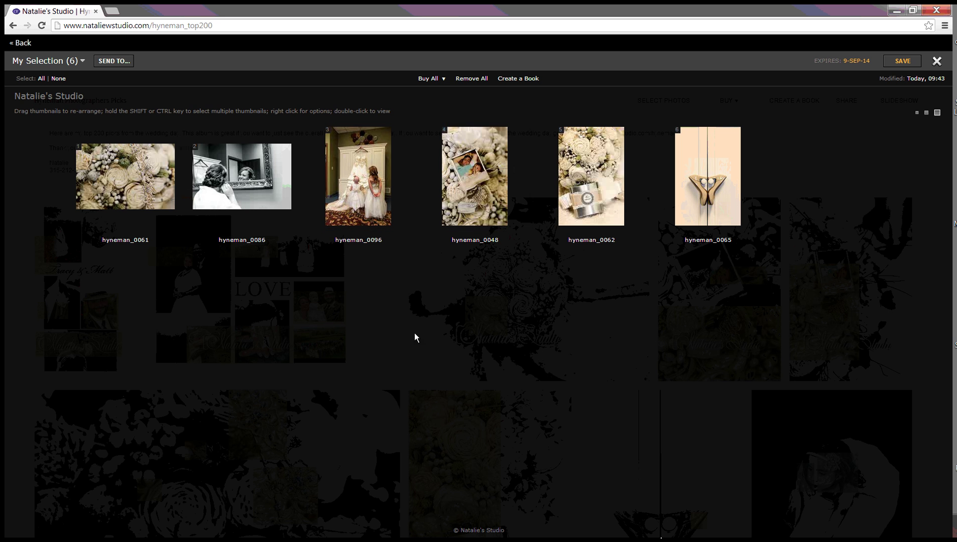
{"action": "mouse_move", "coordinate": [511, 135]}
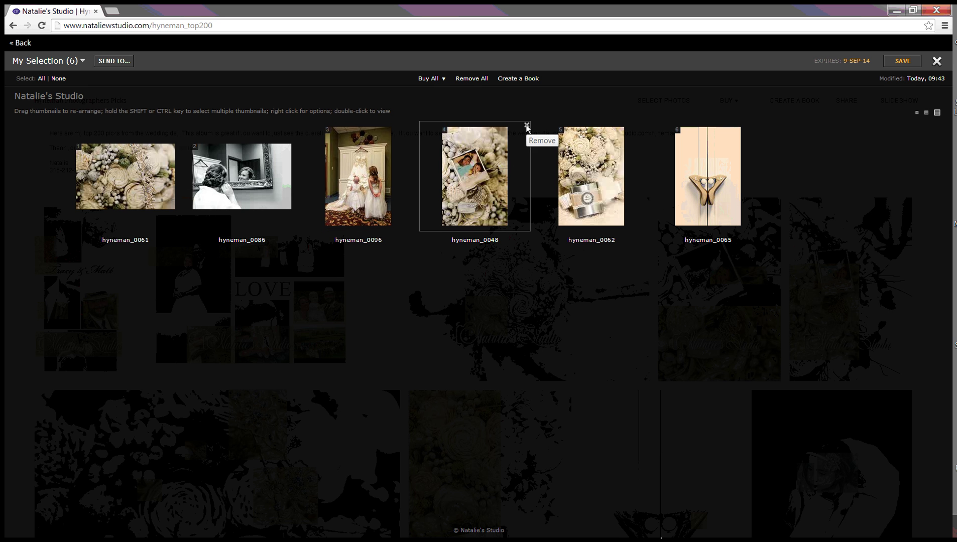
Remove photo hyneman_0048 from the My Selection favorites and request to save the set
{"action": "left_click", "coordinate": [527, 125]}
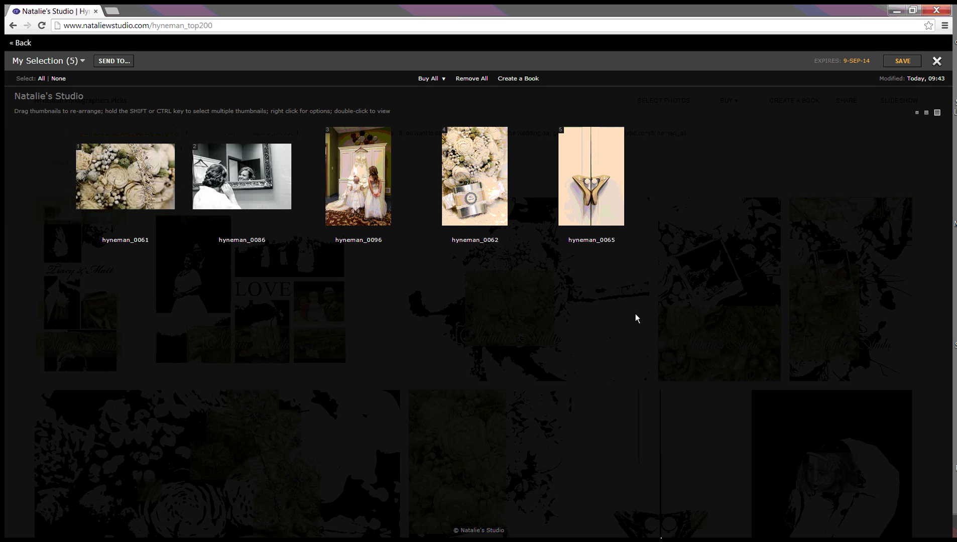
{"action": "left_click", "coordinate": [903, 64]}
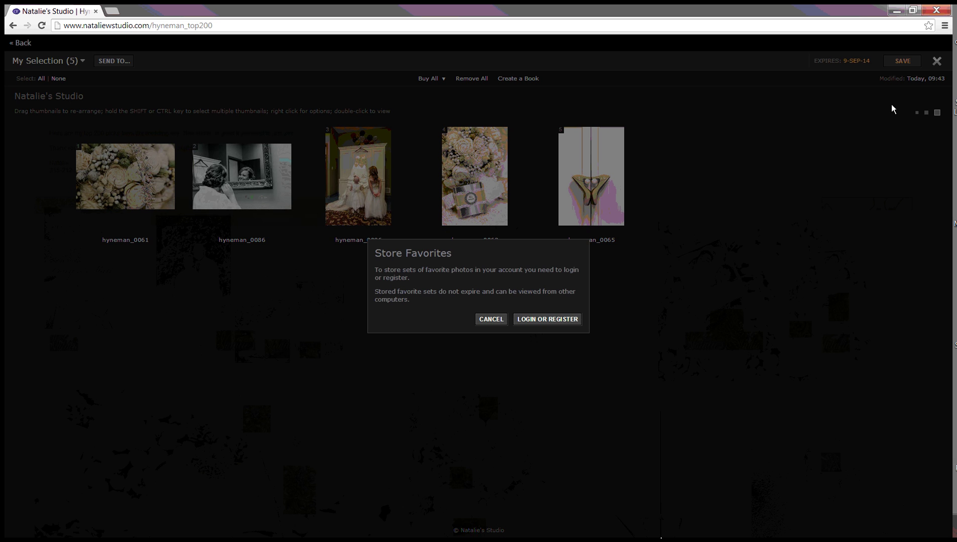
Log in to the existing registered account with the prefilled credentials and dismiss the cart notice
{"action": "left_click", "coordinate": [561, 321]}
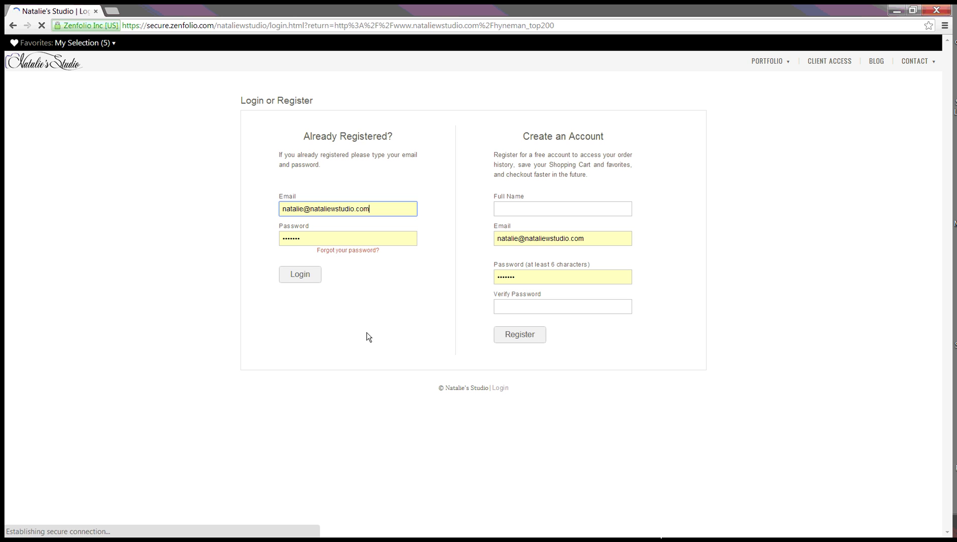
{"action": "left_click", "coordinate": [304, 274]}
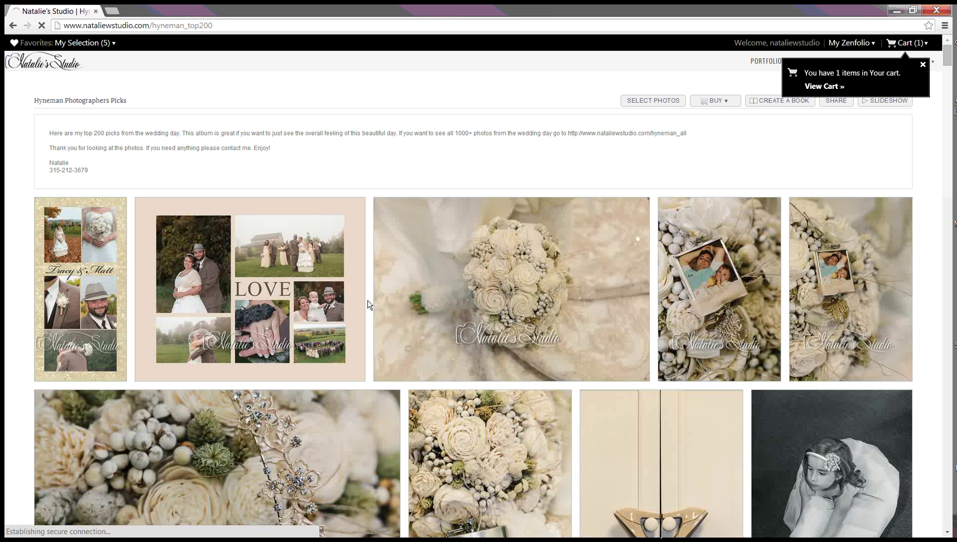
{"action": "left_click", "coordinate": [923, 65]}
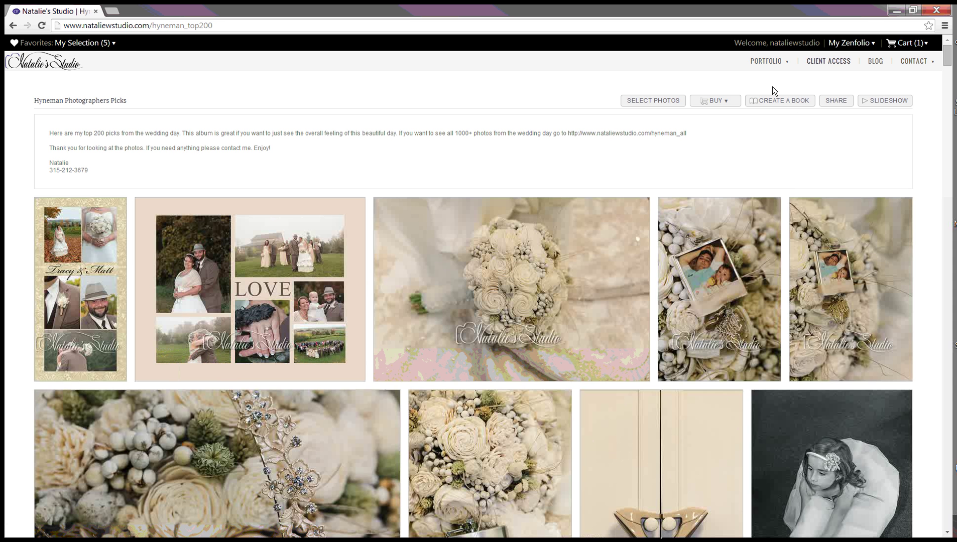
Reopen the My Selection favorites, store the set in the account, and return to the gallery
{"action": "left_click", "coordinate": [93, 41]}
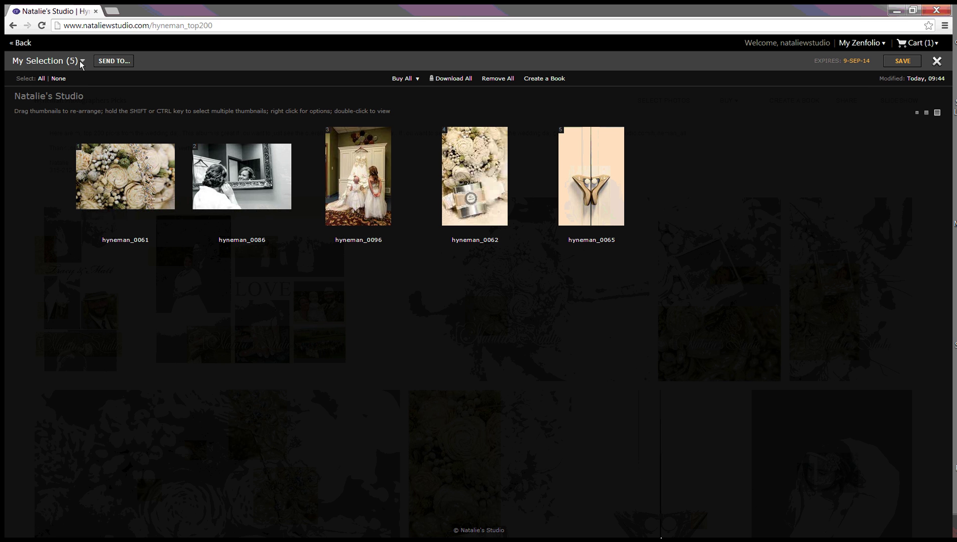
{"action": "left_click", "coordinate": [894, 65]}
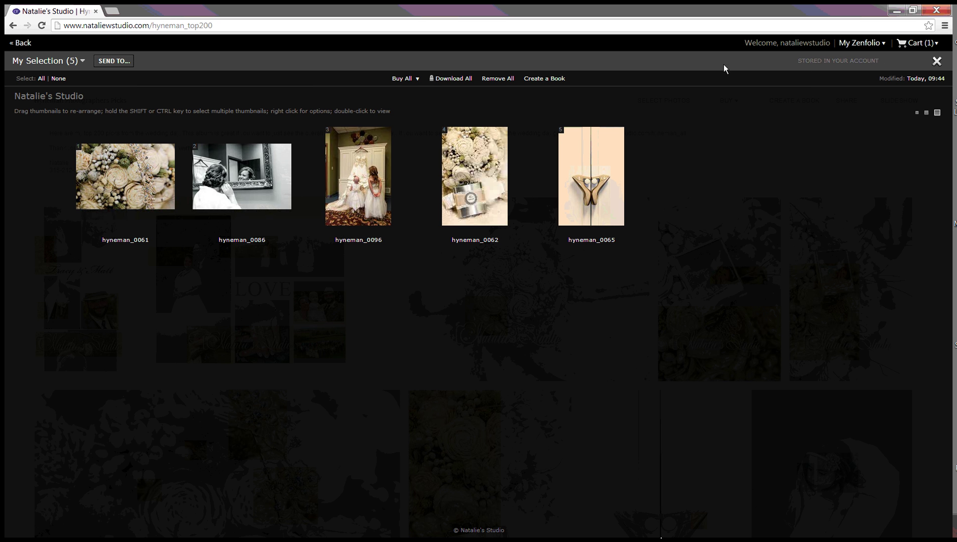
{"action": "left_click", "coordinate": [26, 44]}
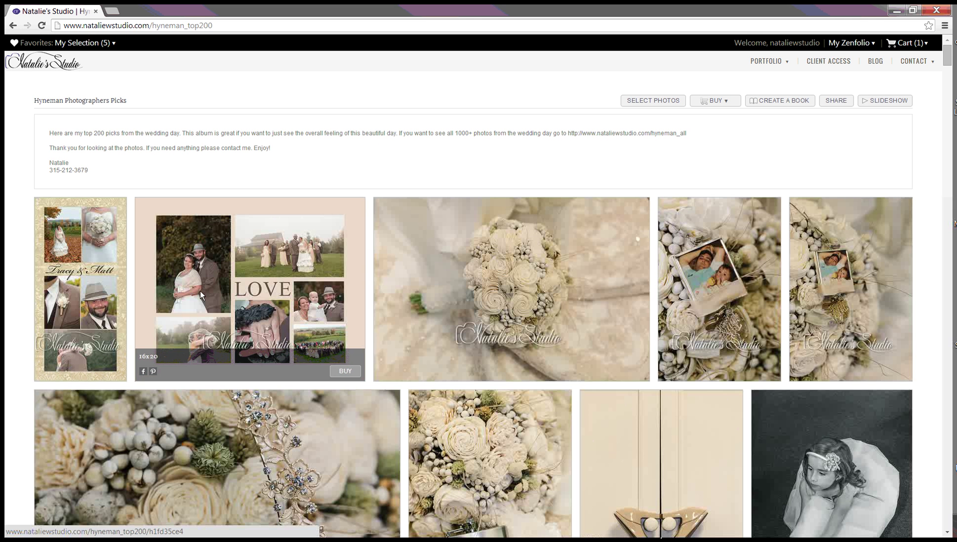
Try to create a new favorites set named Album
{"action": "mouse_move", "coordinate": [88, 43]}
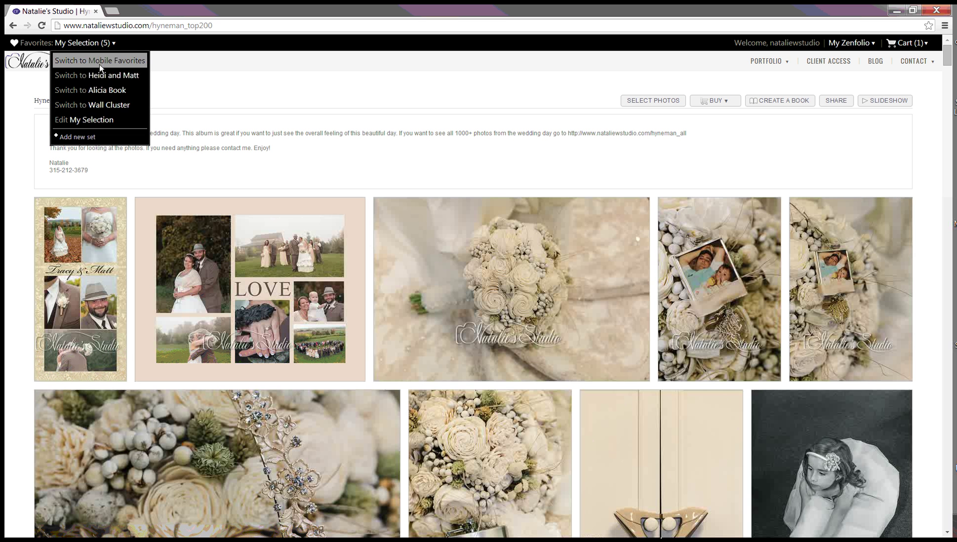
{"action": "mouse_move", "coordinate": [527, 319]}
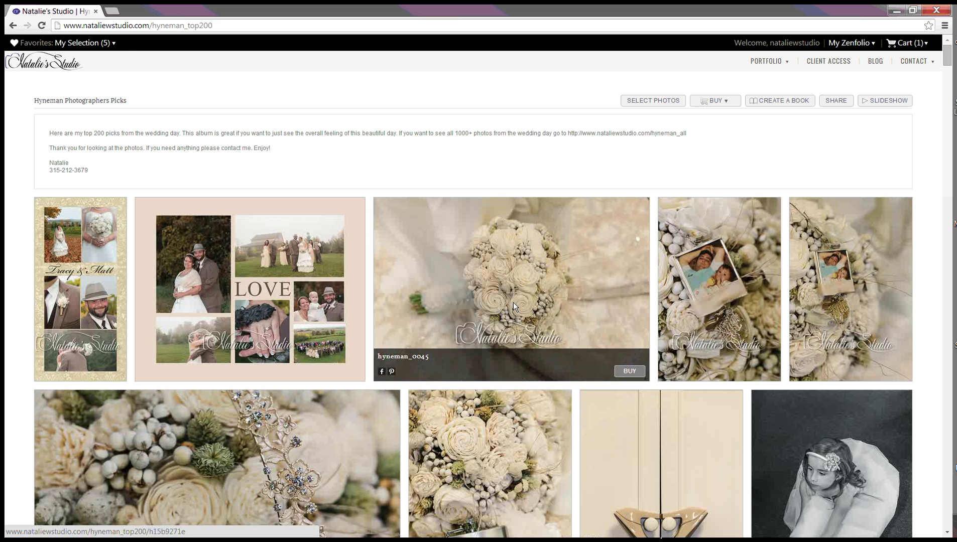
{"action": "left_click", "coordinate": [84, 43]}
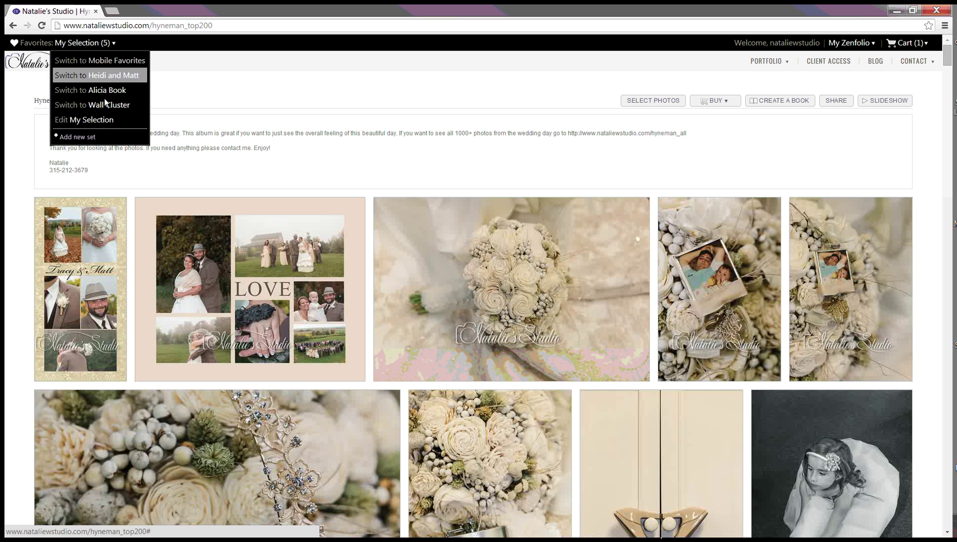
{"action": "left_click", "coordinate": [90, 136]}
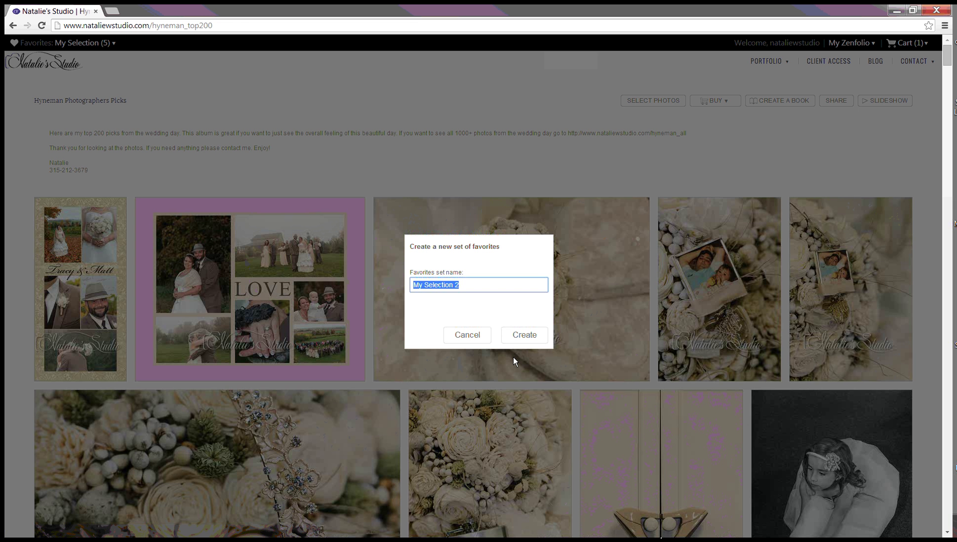
{"action": "type", "text": "Album"}
{"action": "key", "text": "Return"}
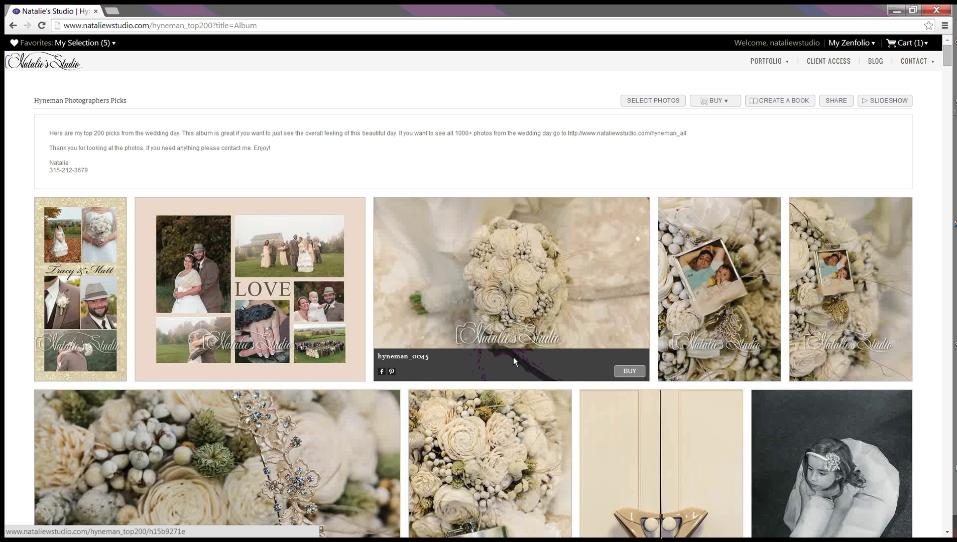
Start selecting photos in the gallery and mark bouquet photo hyneman_0045 and door-knob shoes photo hyneman_0065
{"action": "scroll", "coordinate": [579, 278], "scroll_direction": "down", "scroll_amount": 3}
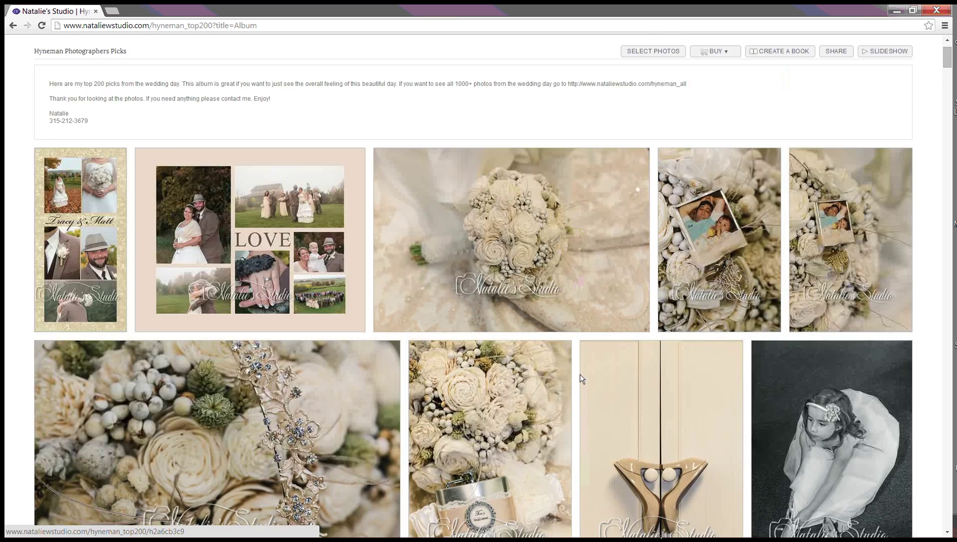
{"action": "scroll", "coordinate": [584, 382], "scroll_direction": "down", "scroll_amount": 1}
{"action": "scroll", "coordinate": [666, 235], "scroll_direction": "up", "scroll_amount": 4}
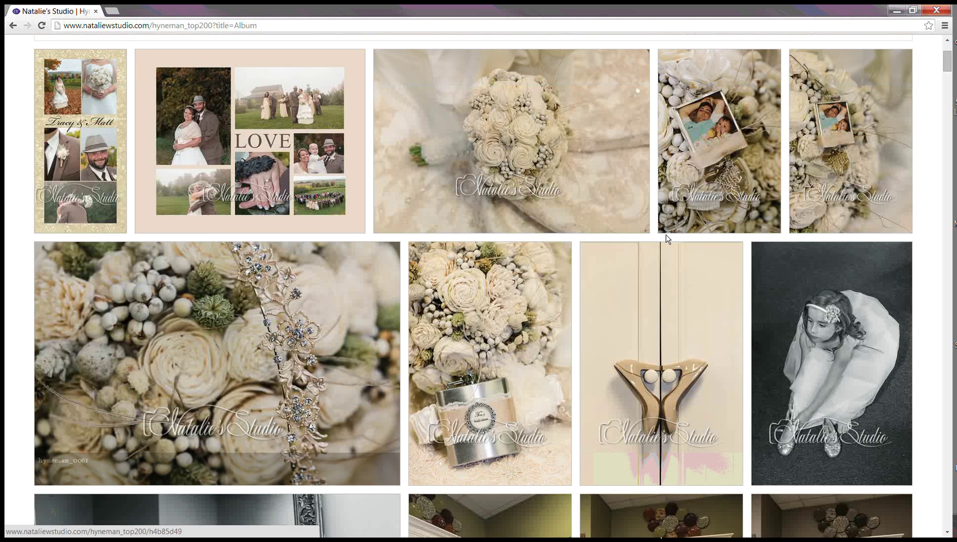
{"action": "left_click", "coordinate": [668, 98]}
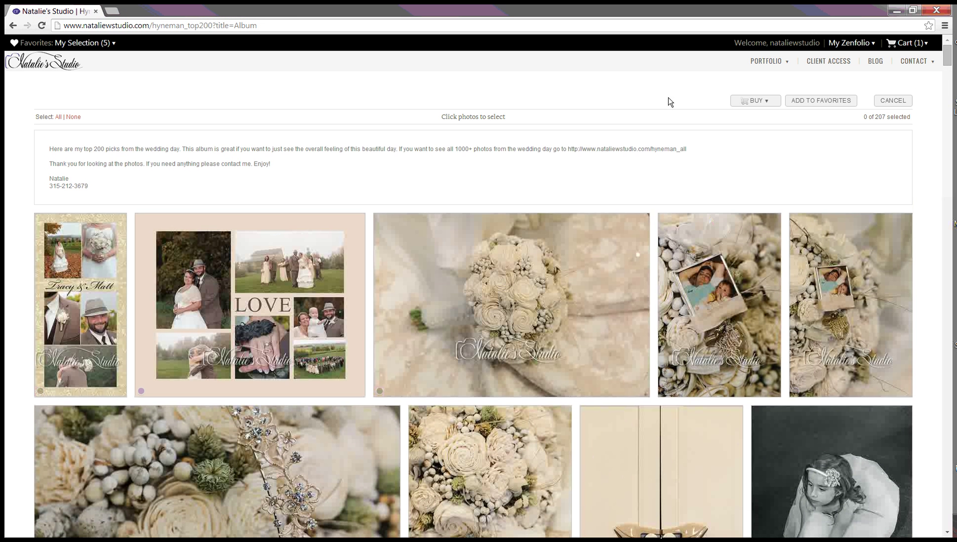
{"action": "scroll", "coordinate": [645, 251], "scroll_direction": "down", "scroll_amount": 3}
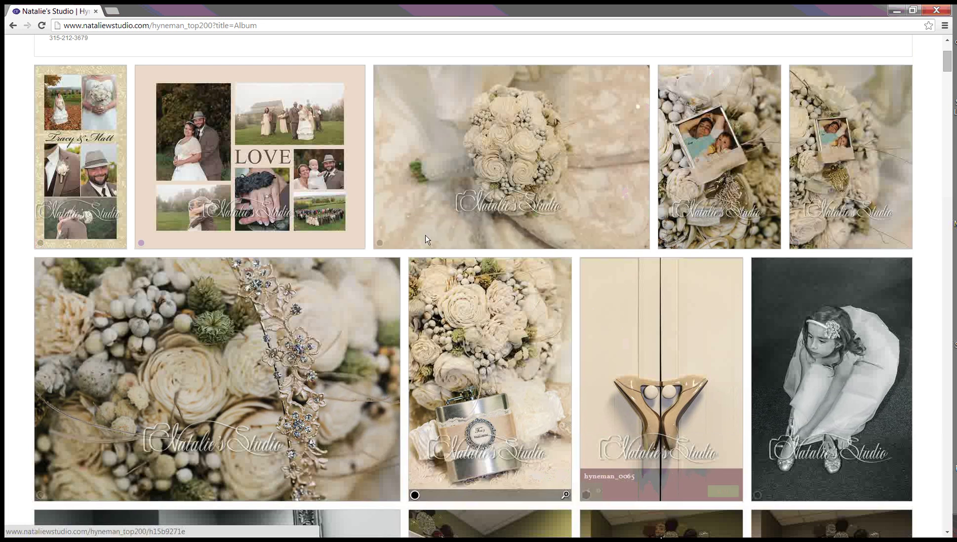
{"action": "left_click", "coordinate": [380, 244]}
{"action": "scroll", "coordinate": [380, 244], "scroll_direction": "down", "scroll_amount": 1}
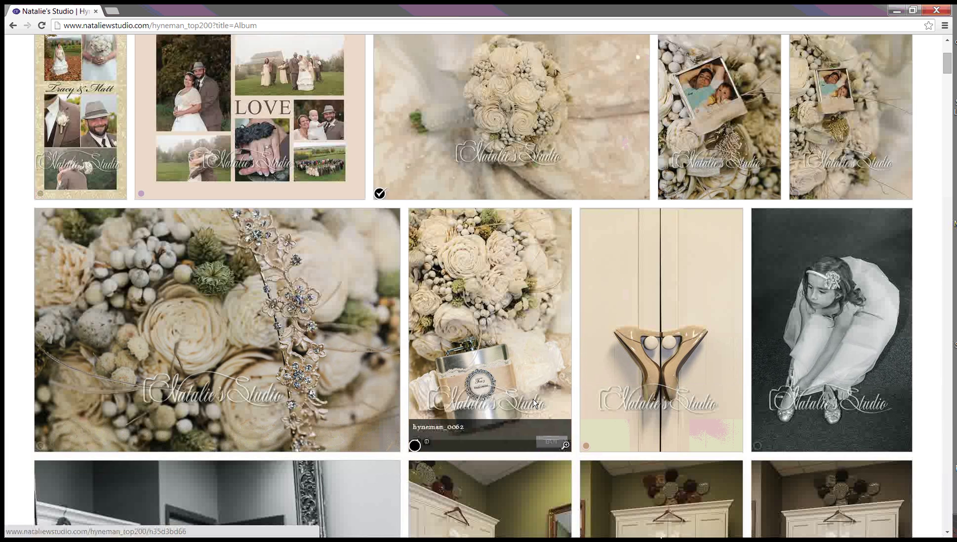
{"action": "scroll", "coordinate": [534, 399], "scroll_direction": "down", "scroll_amount": 2}
{"action": "left_click", "coordinate": [586, 347]}
Also mark the mirror photo hyneman_0086, the bride in autumn leaves hyneman_0112, and the hands-on-door photo hyneman_0185
{"action": "scroll", "coordinate": [592, 406], "scroll_direction": "down", "scroll_amount": 2}
{"action": "scroll", "coordinate": [592, 407], "scroll_direction": "down", "scroll_amount": 1}
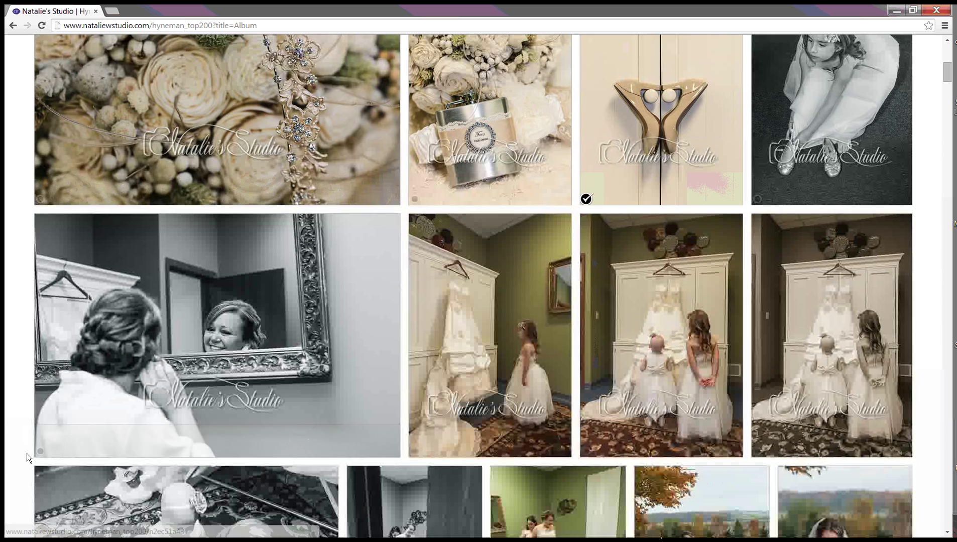
{"action": "left_click", "coordinate": [41, 451]}
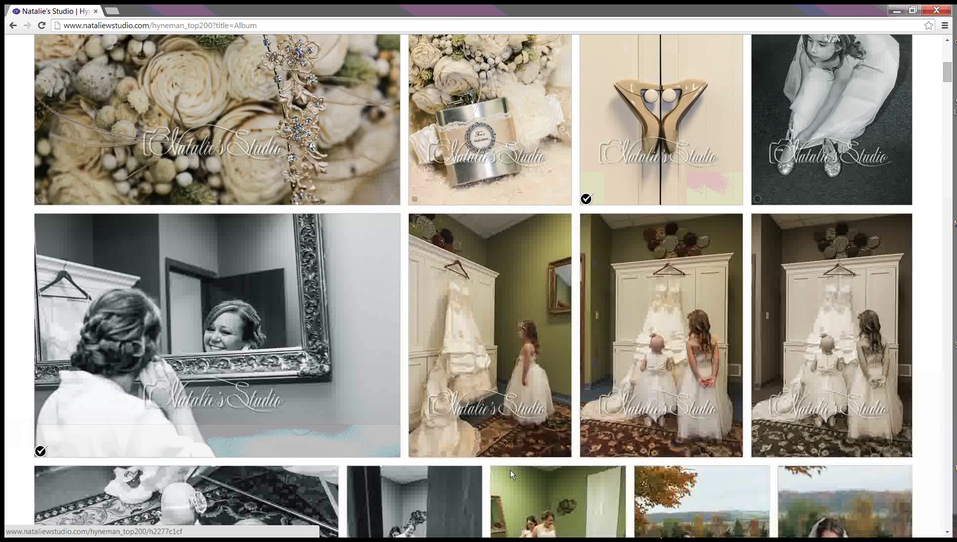
{"action": "scroll", "coordinate": [510, 470], "scroll_direction": "down", "scroll_amount": 5}
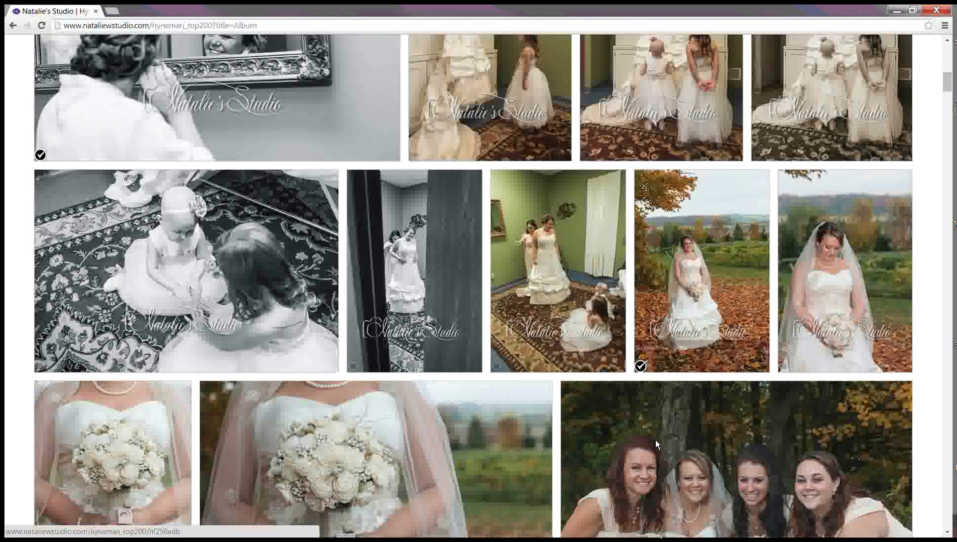
{"action": "scroll", "coordinate": [654, 440], "scroll_direction": "down", "scroll_amount": 10}
{"action": "left_click", "coordinate": [402, 405]}
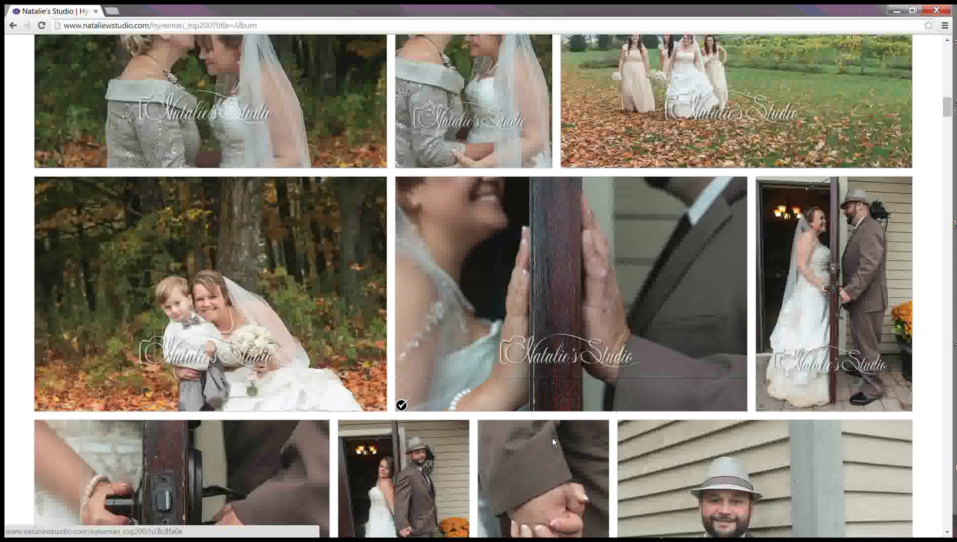
Switch the active favorites set to Wall Cluster and add the five selected photos to it
{"action": "scroll", "coordinate": [552, 439], "scroll_direction": "up", "scroll_amount": 12}
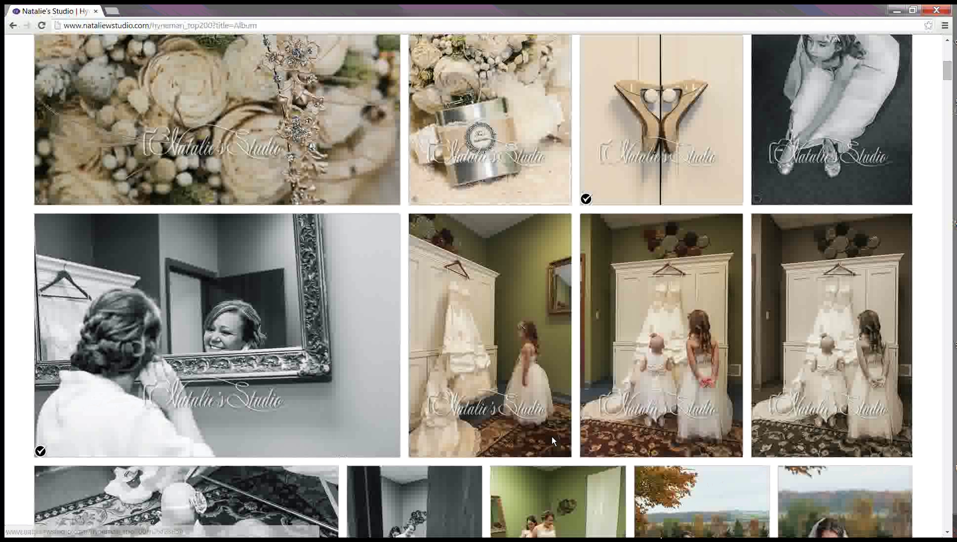
{"action": "scroll", "coordinate": [552, 441], "scroll_direction": "up", "scroll_amount": 7}
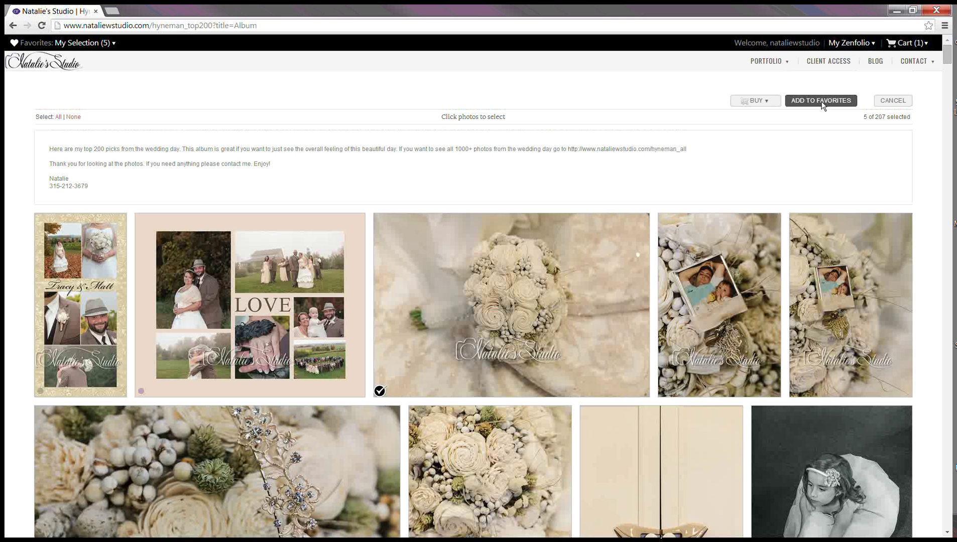
{"action": "mouse_move", "coordinate": [90, 43]}
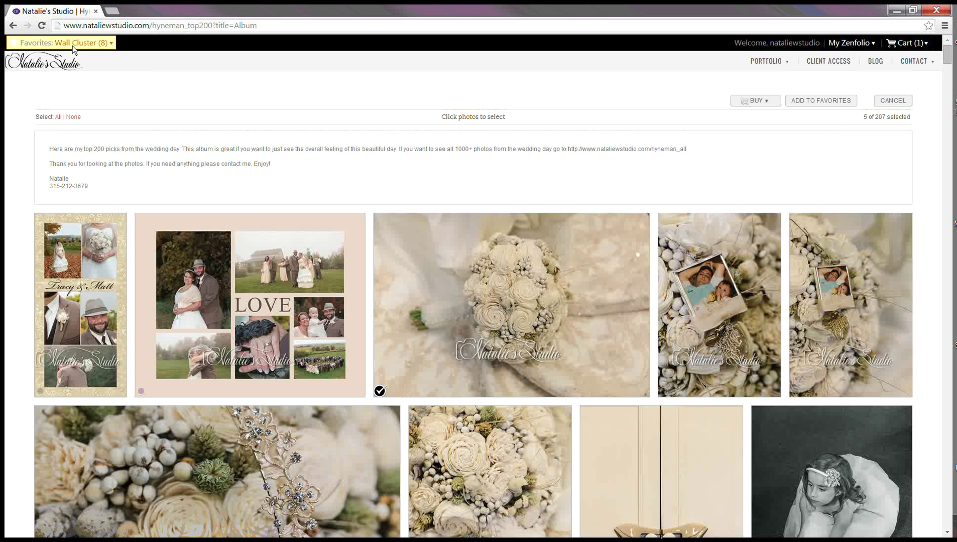
{"action": "left_click", "coordinate": [802, 101]}
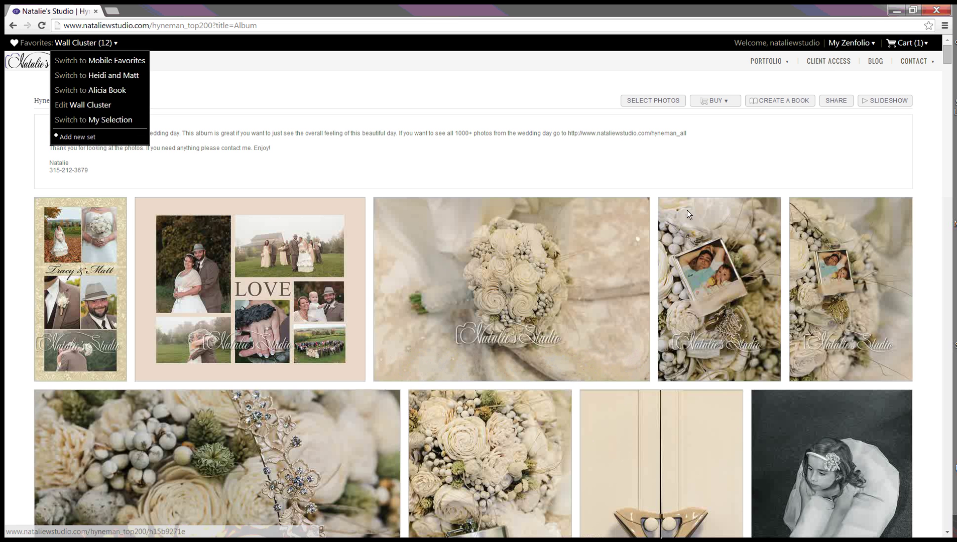
Open the Wall Cluster set and draft the message "I like these for my wall" for sending it to the photographer
{"action": "left_click", "coordinate": [64, 42]}
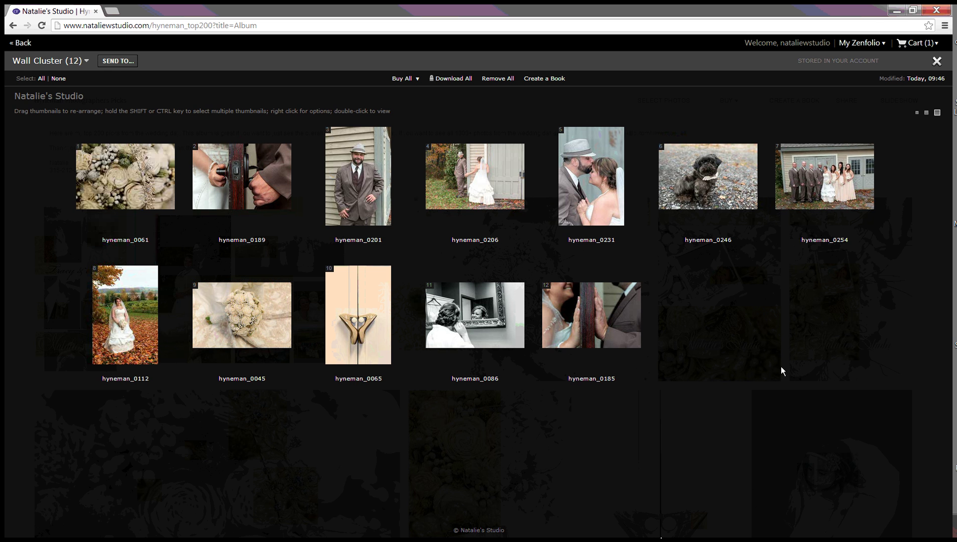
{"action": "left_click", "coordinate": [118, 61]}
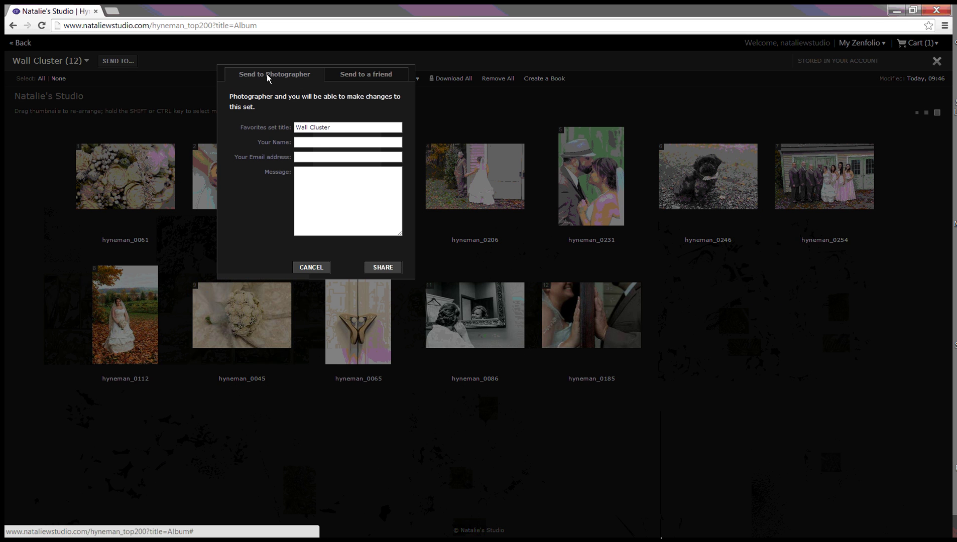
{"action": "left_click", "coordinate": [335, 204]}
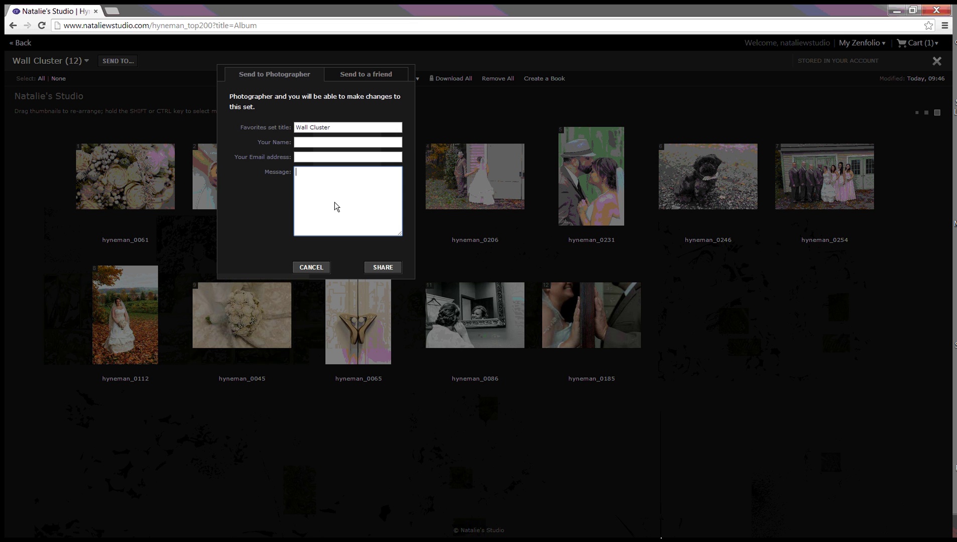
{"action": "type", "text": "I like these for my wall"}
View the links for sharing the Wall Cluster set with a friend, then close the sharing dialog and the set
{"action": "left_click", "coordinate": [358, 74]}
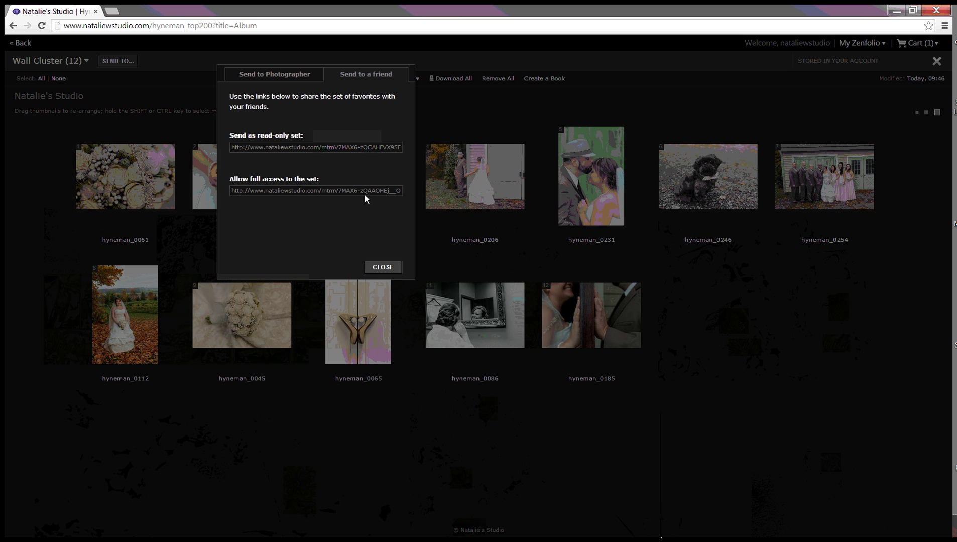
{"action": "left_click", "coordinate": [382, 267]}
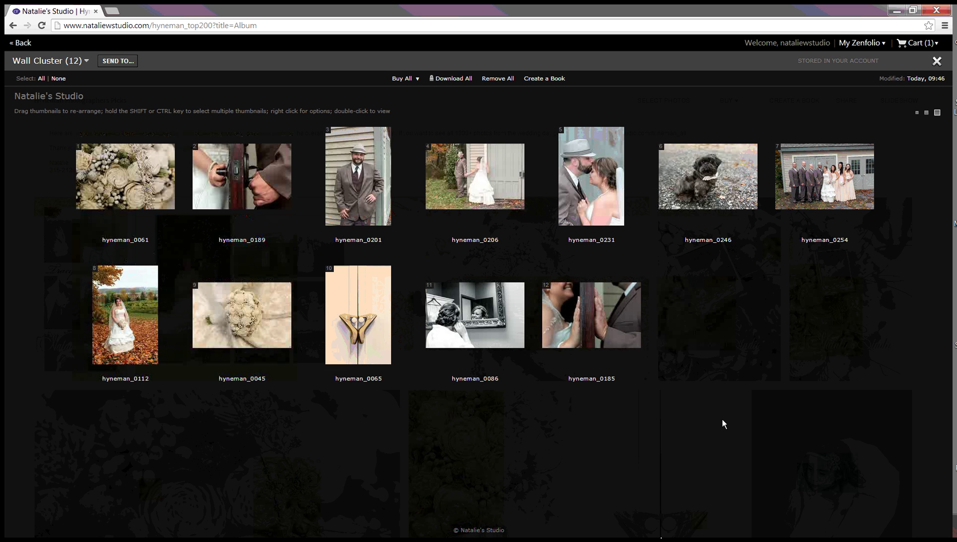
{"action": "left_click", "coordinate": [937, 61]}
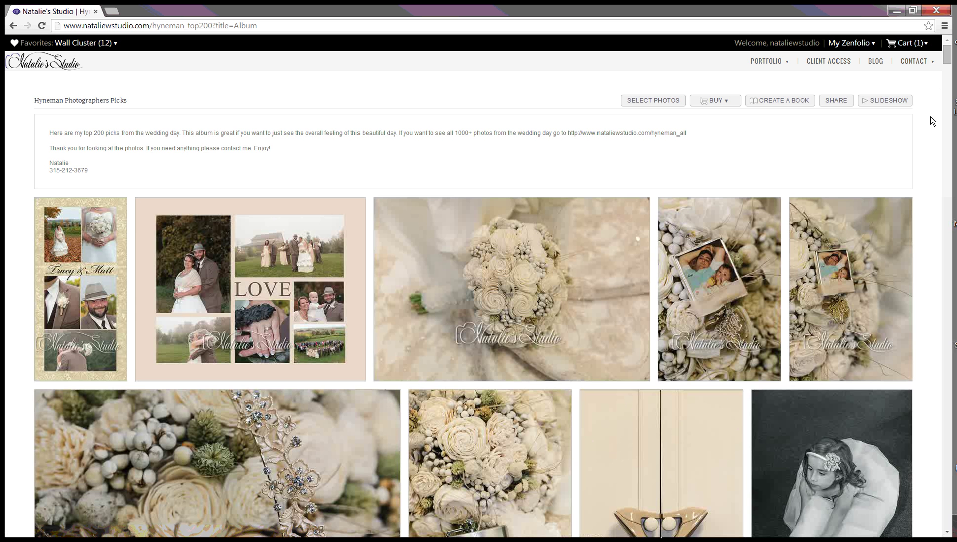
Bring up the studio's contact options
{"action": "mouse_move", "coordinate": [922, 61]}
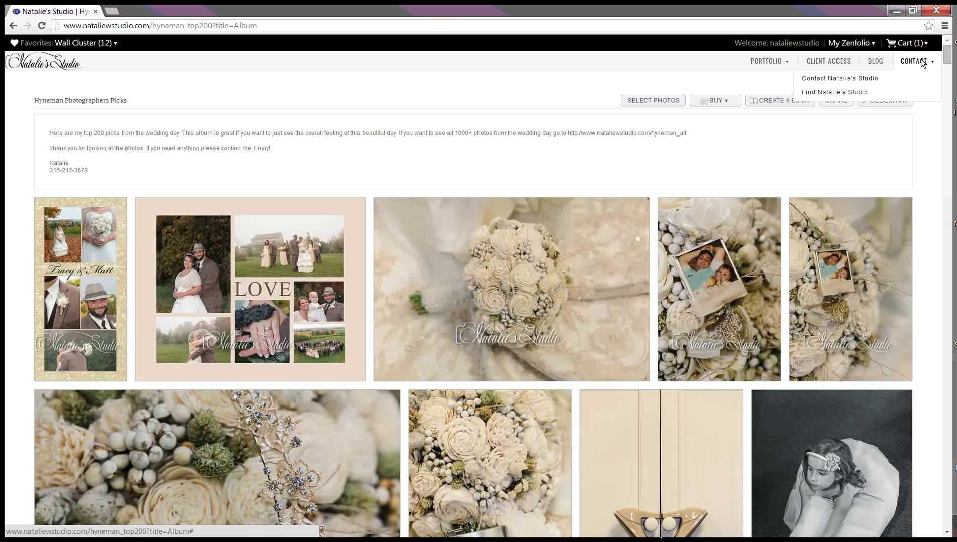